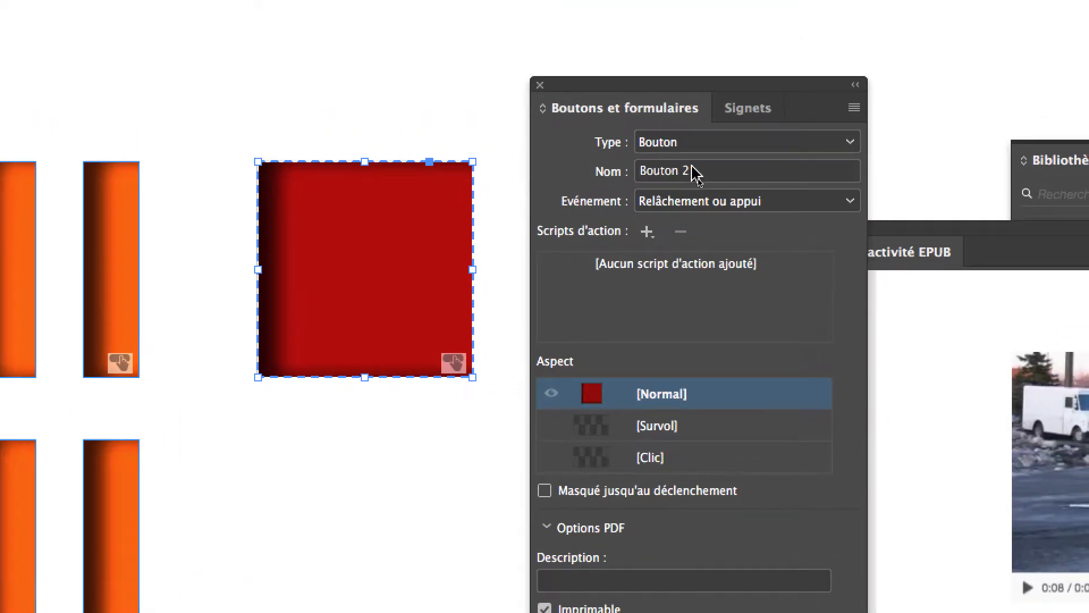
Step: Name the red square button stop and give it a video action for Photo067_512kb.mp4 with the Arrêt option
{"action": "left_click_drag", "start_coordinate": [721, 123], "coordinate": [656, 126]}
{"action": "type", "text": "stop"}
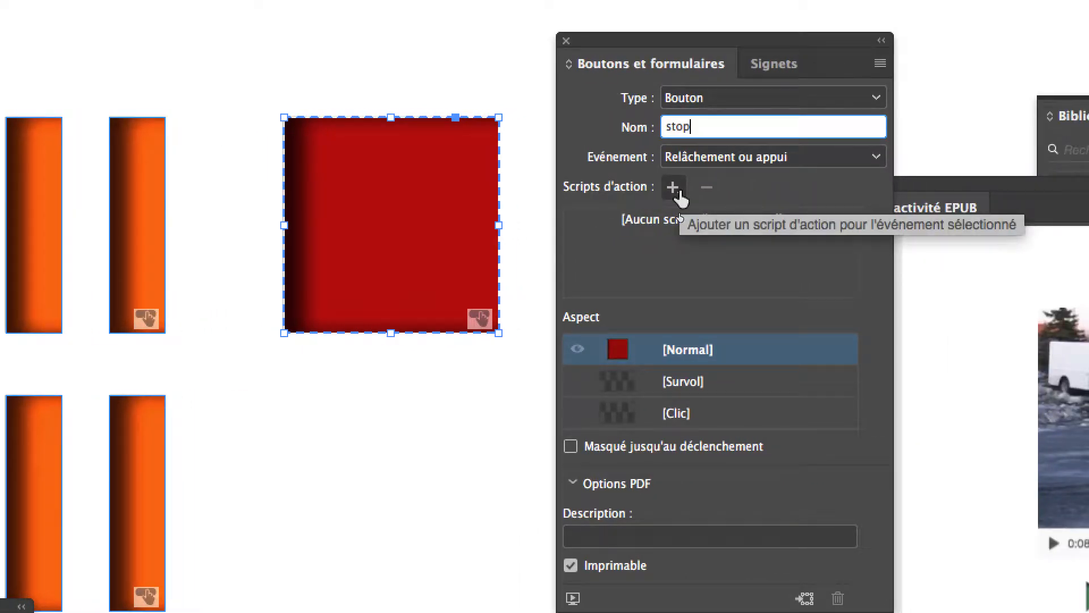
{"action": "left_click", "coordinate": [673, 187]}
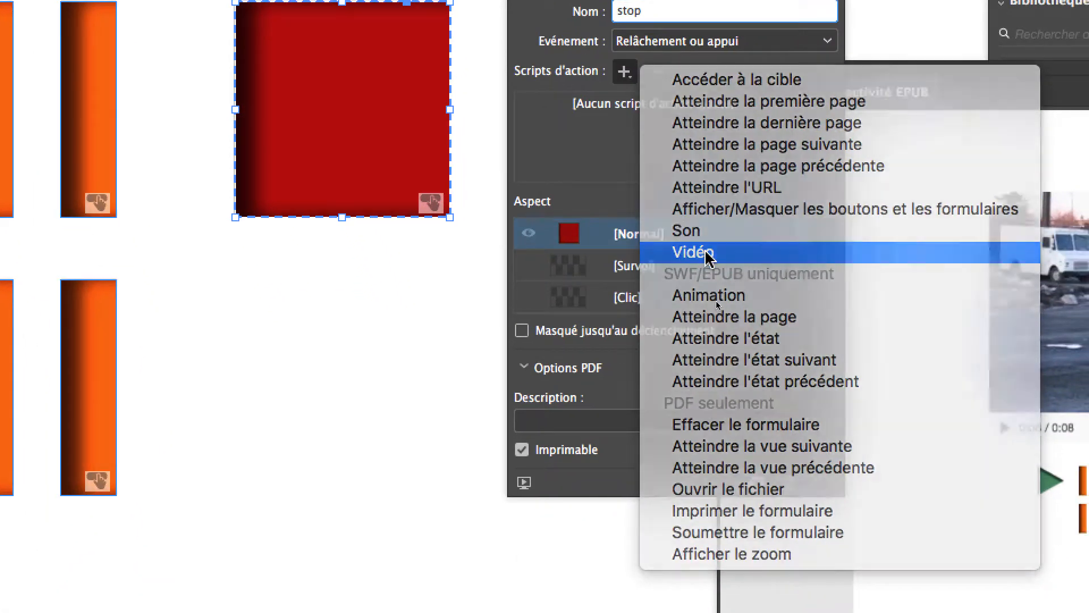
{"action": "left_click", "coordinate": [746, 367]}
{"action": "left_click", "coordinate": [695, 250]}
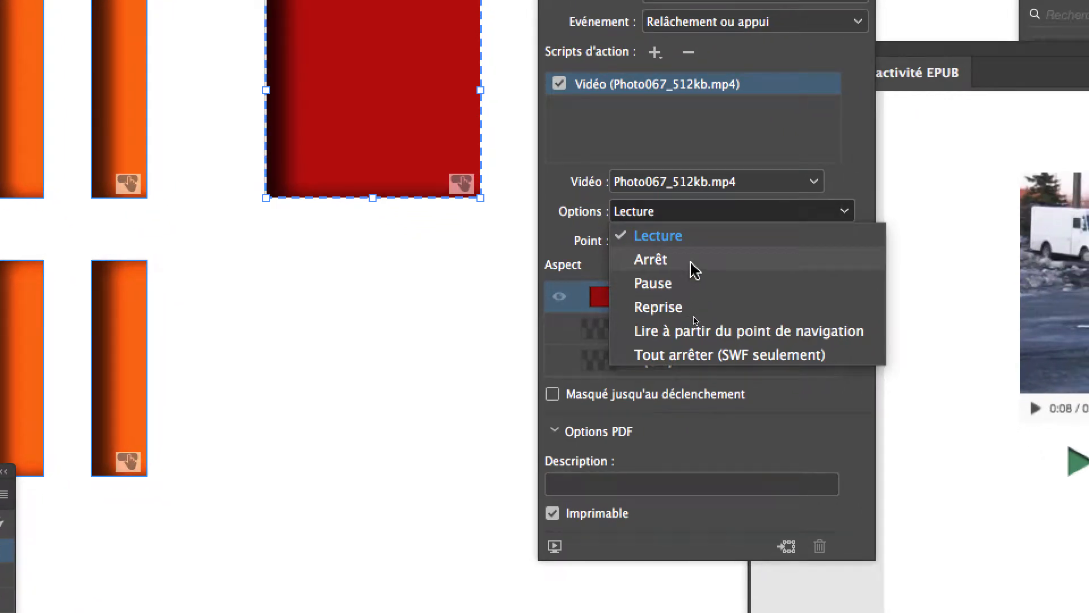
{"action": "left_click", "coordinate": [692, 262]}
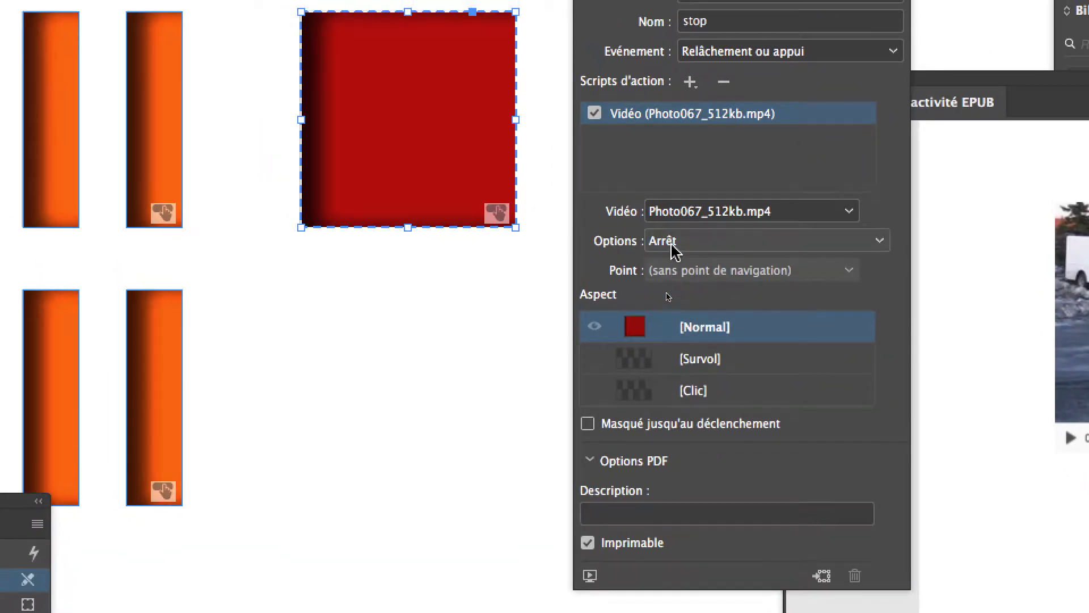
{"action": "left_click", "coordinate": [637, 215]}
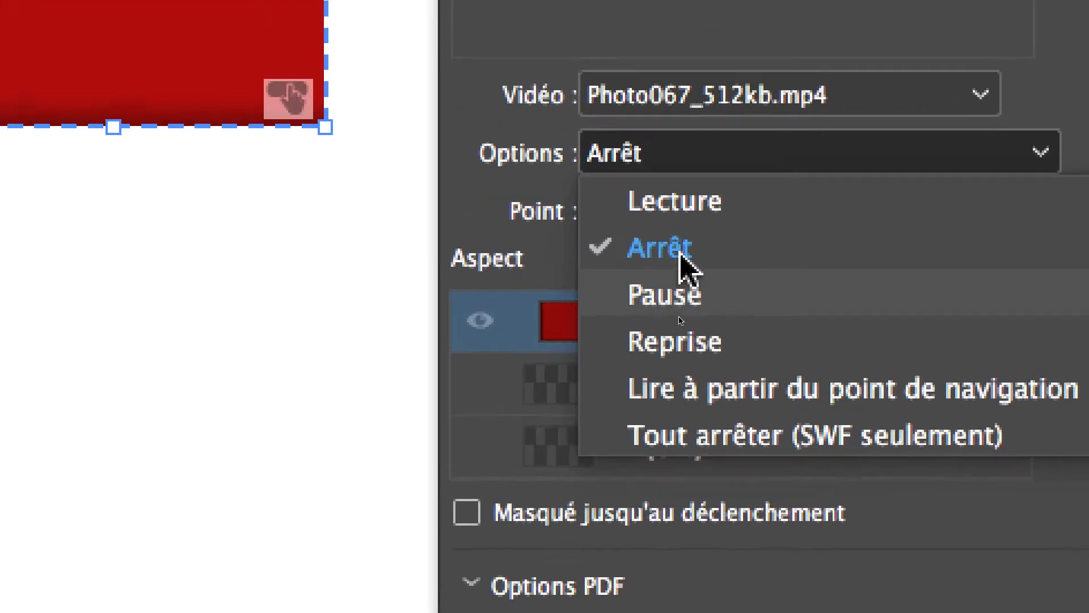
{"action": "left_click", "coordinate": [675, 132]}
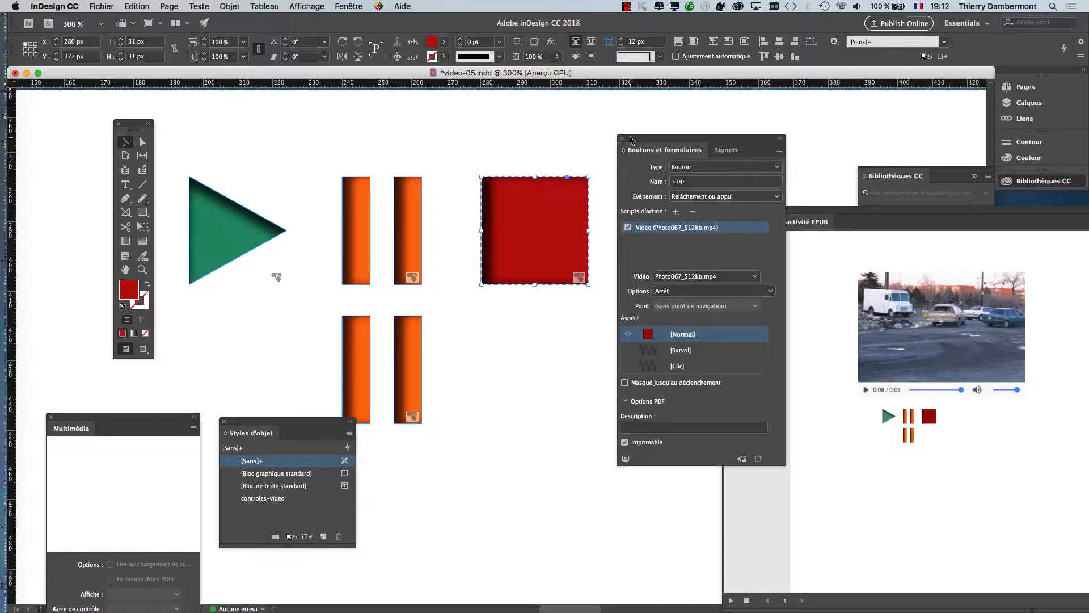
Step: Bring the EPUB interactivity preview to the front of the workspace, clear the object styles panel off its controls and replay the preview
{"action": "left_click_drag", "start_coordinate": [630, 140], "coordinate": [749, 139]}
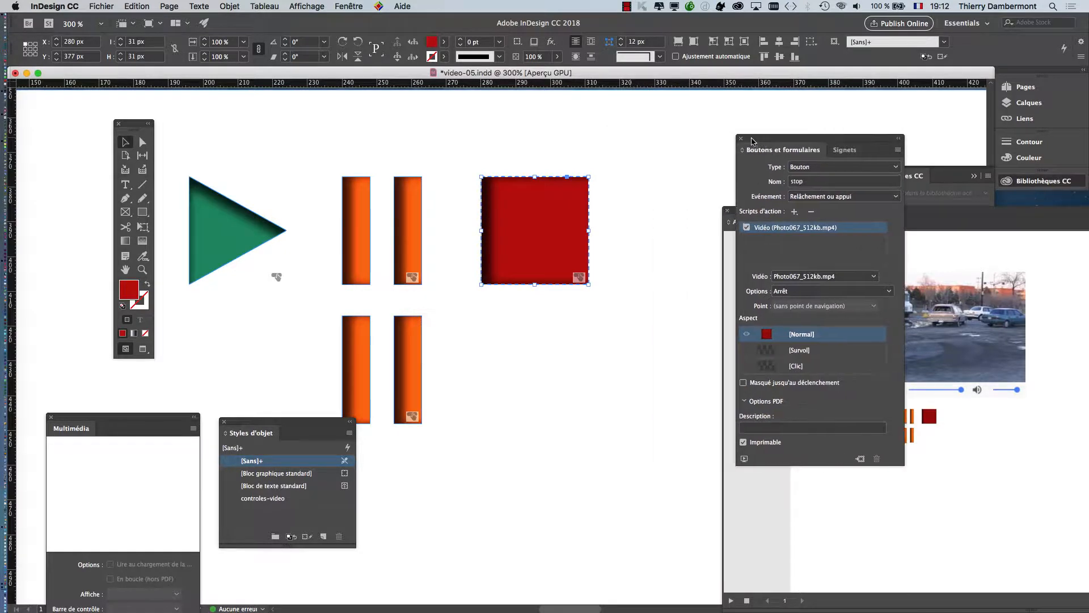
{"action": "left_click_drag", "start_coordinate": [433, 304], "coordinate": [469, 244]}
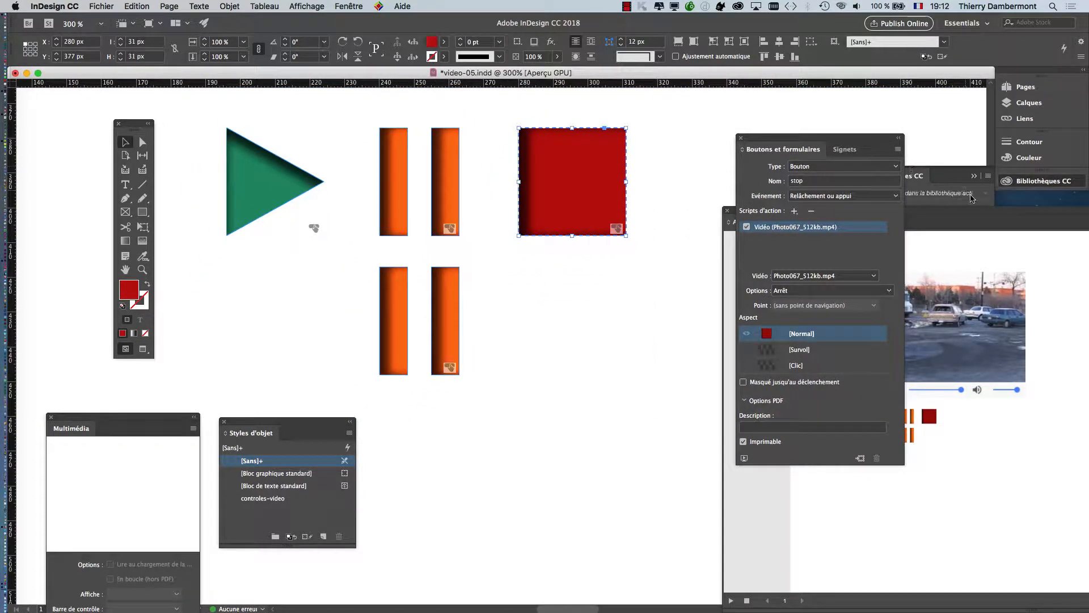
{"action": "left_click_drag", "start_coordinate": [975, 210], "coordinate": [521, 106]}
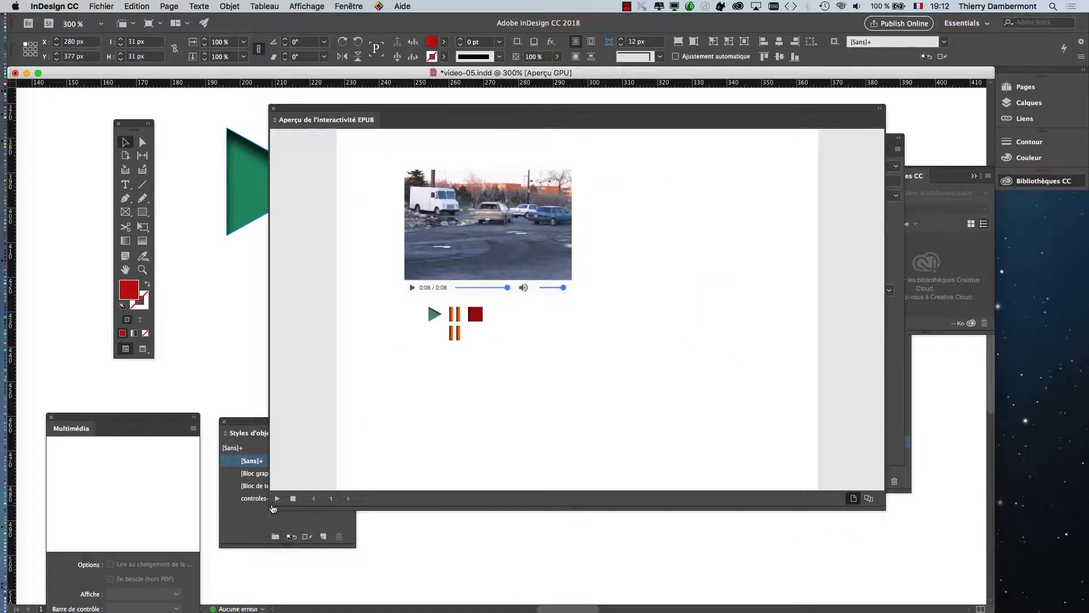
{"action": "left_click_drag", "start_coordinate": [247, 421], "coordinate": [355, 548]}
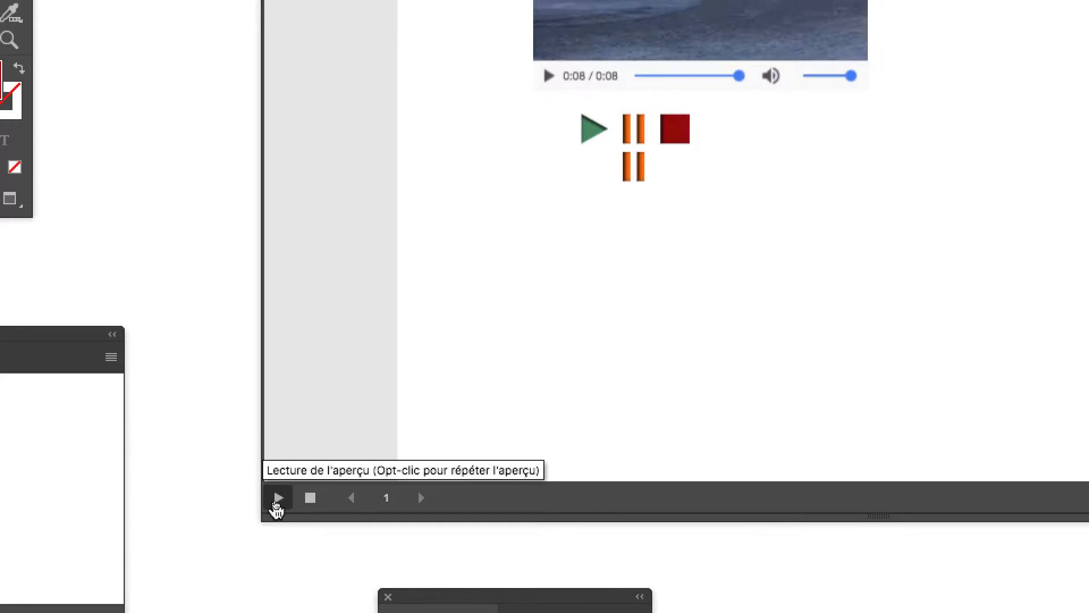
{"action": "left_click", "coordinate": [278, 503]}
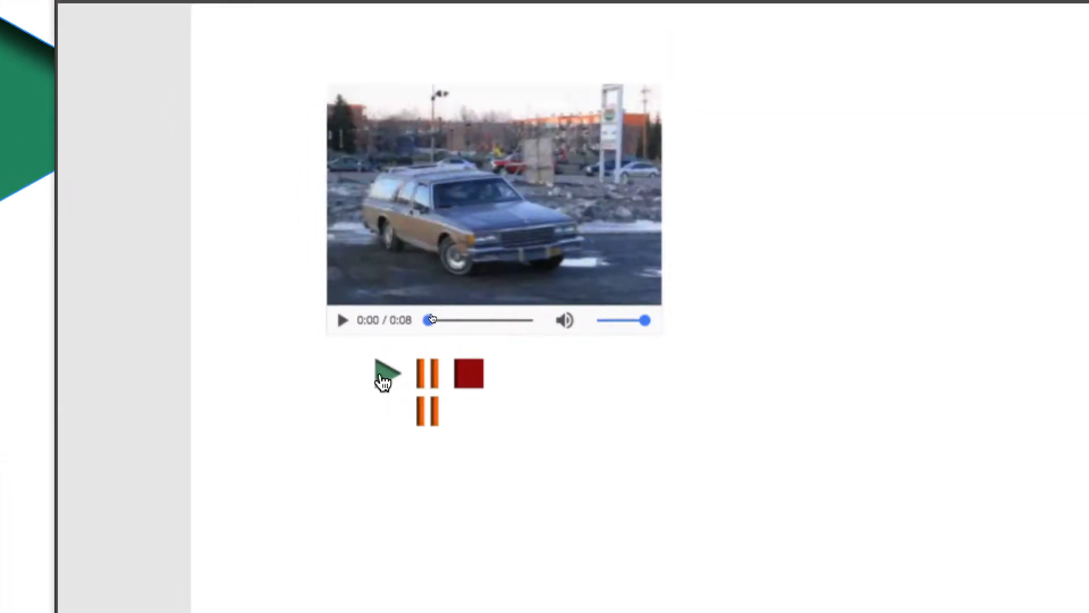
Step: Test the green play and red stop buttons several times in the EPUB preview
{"action": "left_click", "coordinate": [384, 379]}
{"action": "left_click", "coordinate": [413, 379]}
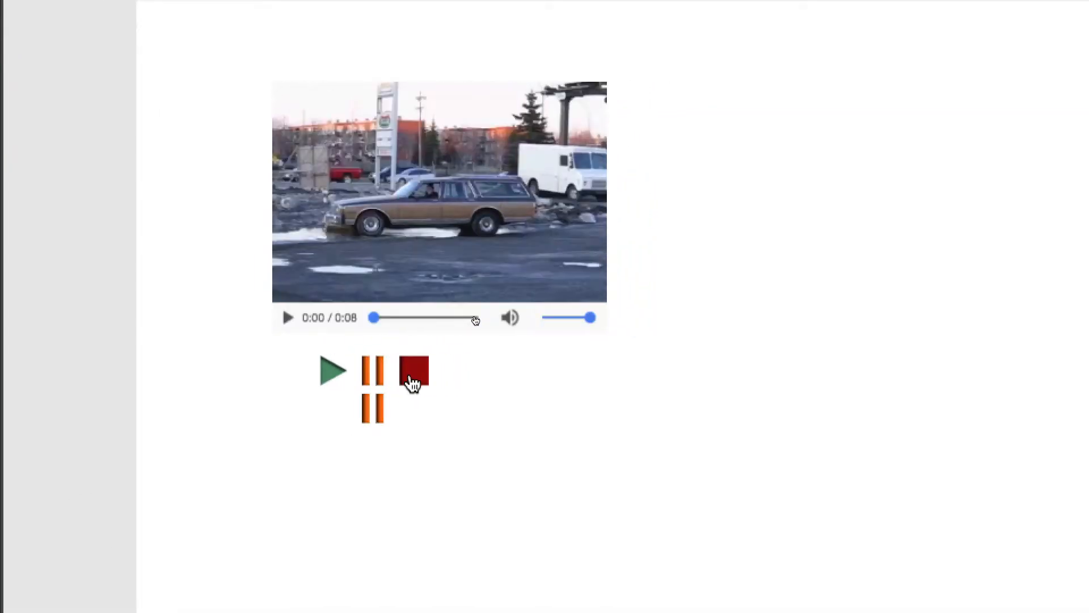
{"action": "left_click", "coordinate": [333, 379]}
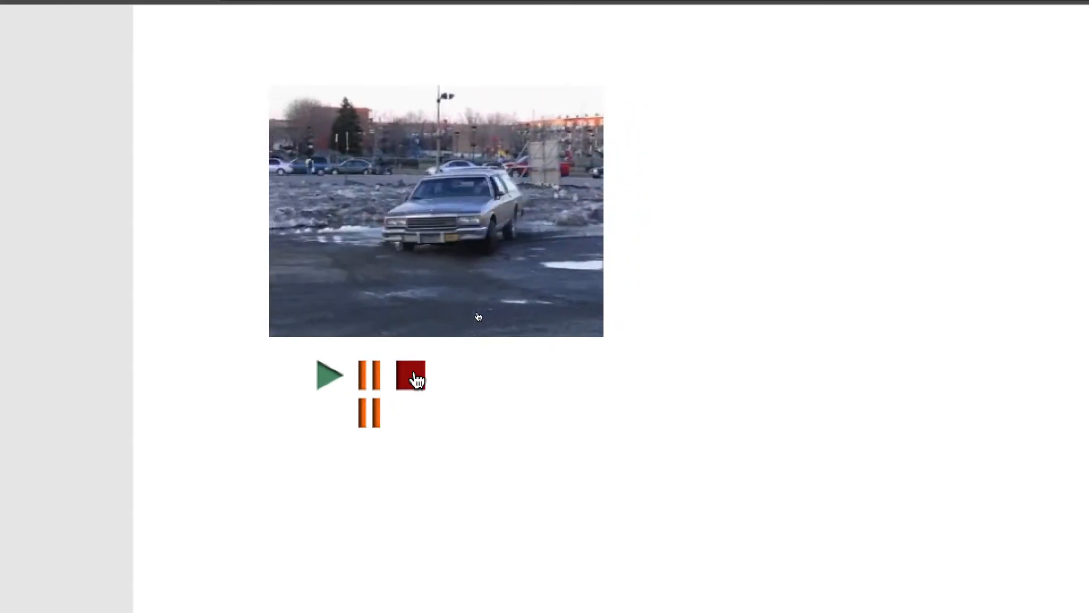
{"action": "left_click", "coordinate": [415, 378]}
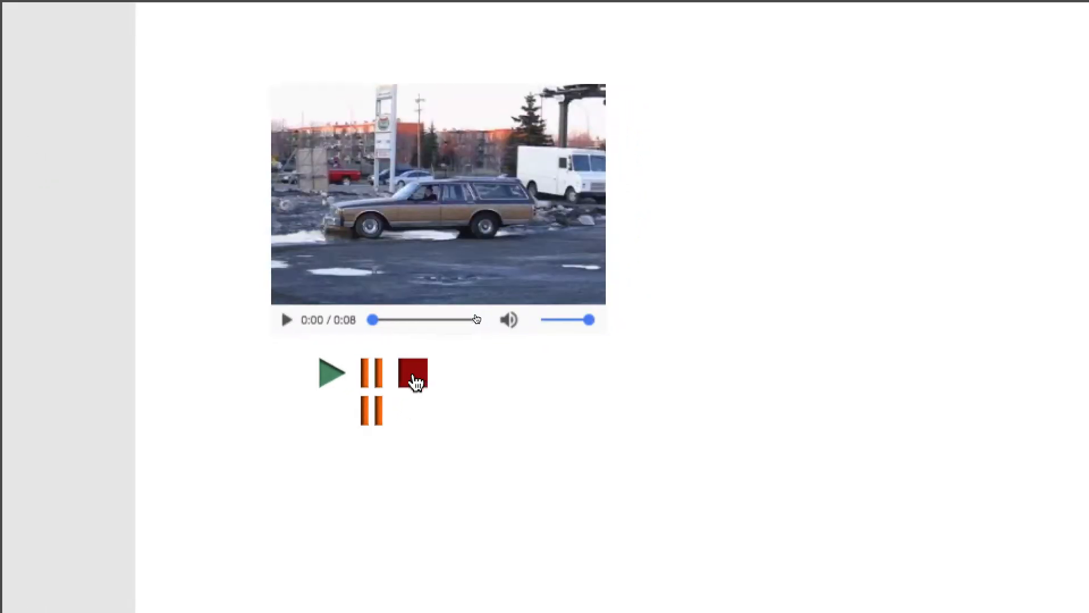
{"action": "left_click", "coordinate": [329, 377]}
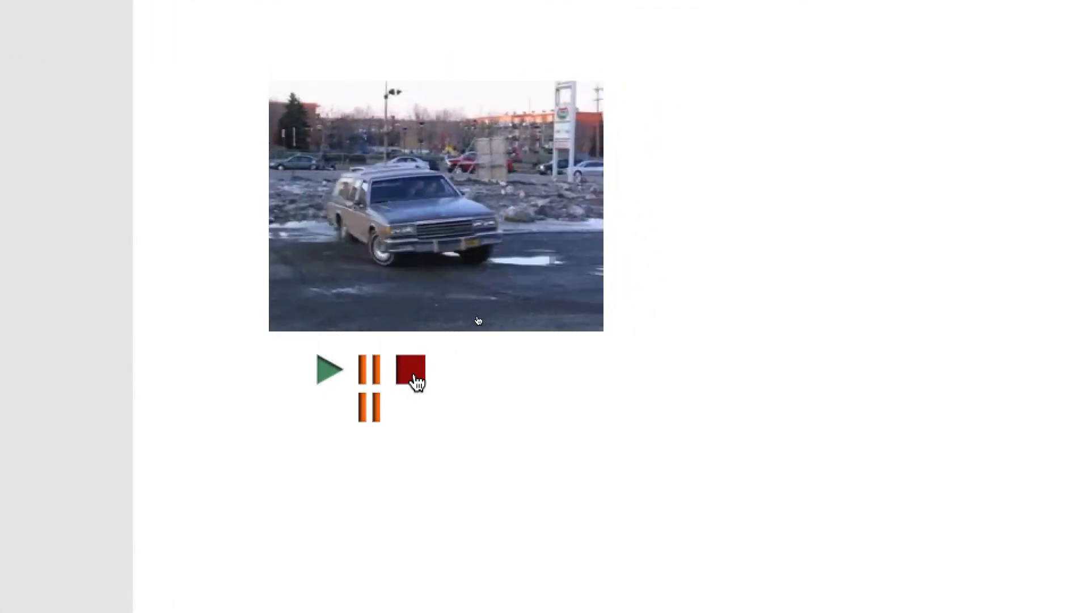
{"action": "left_click", "coordinate": [417, 380]}
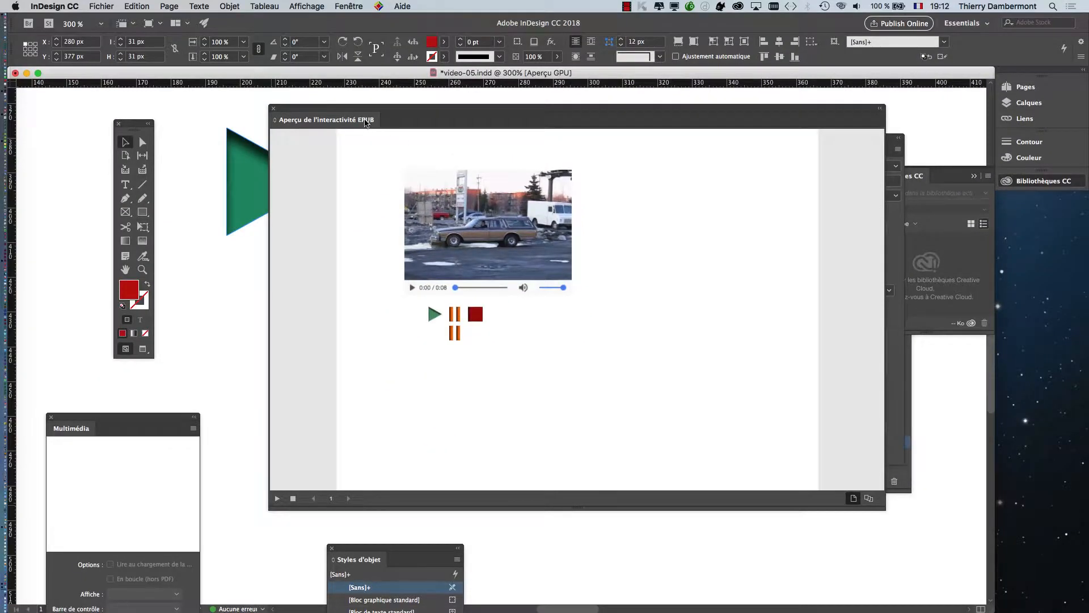
Step: Reposition the EPUB interactivity preview beside the button artwork so that both can be seen
{"action": "left_click_drag", "start_coordinate": [360, 112], "coordinate": [729, 325]}
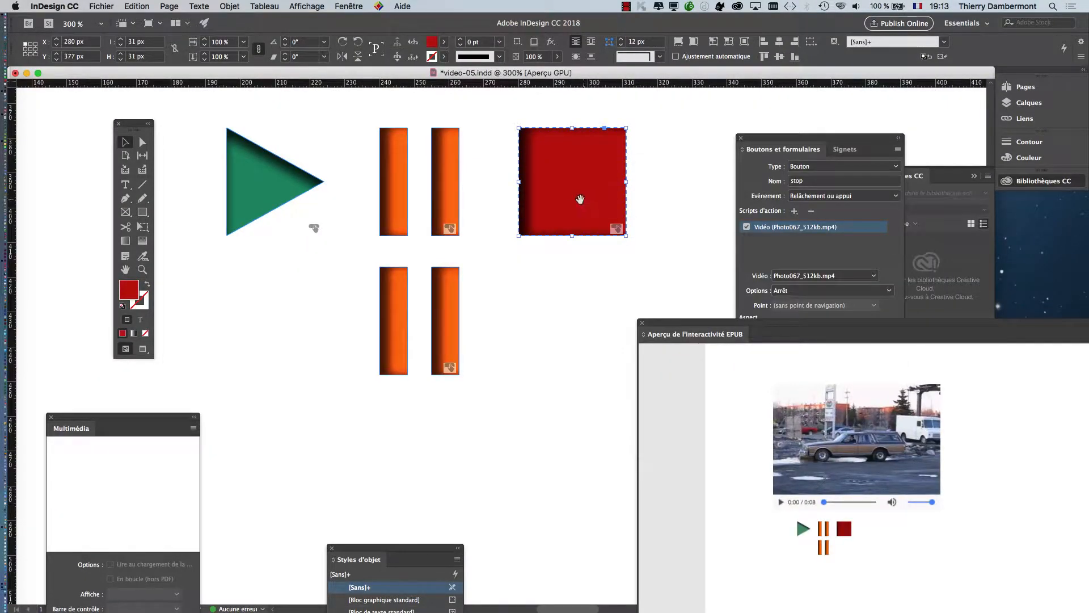
{"action": "left_click_drag", "start_coordinate": [579, 199], "coordinate": [486, 255]}
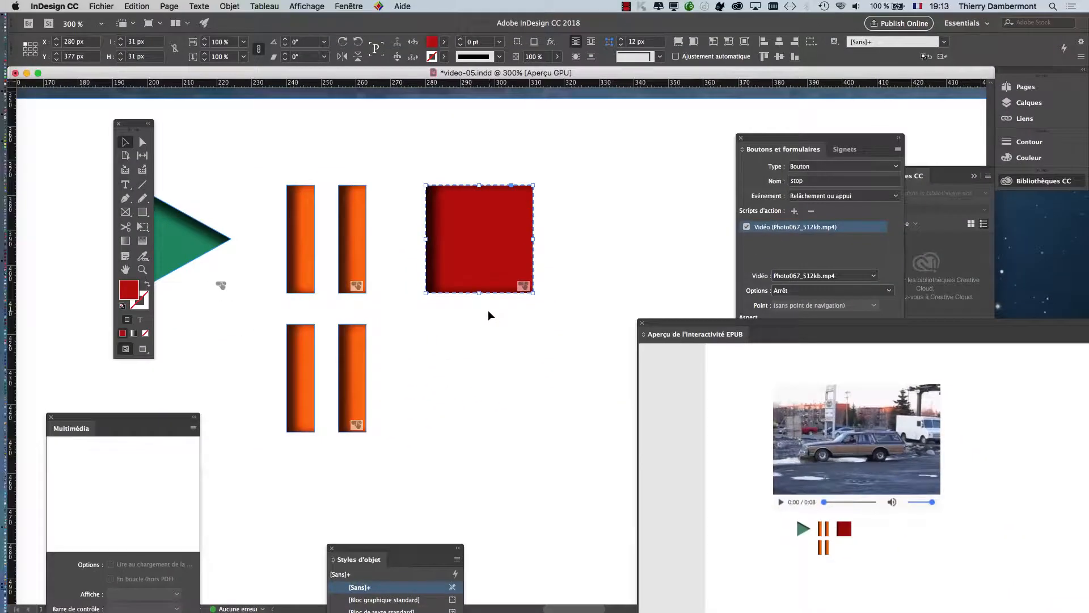
{"action": "left_click_drag", "start_coordinate": [536, 313], "coordinate": [563, 286]}
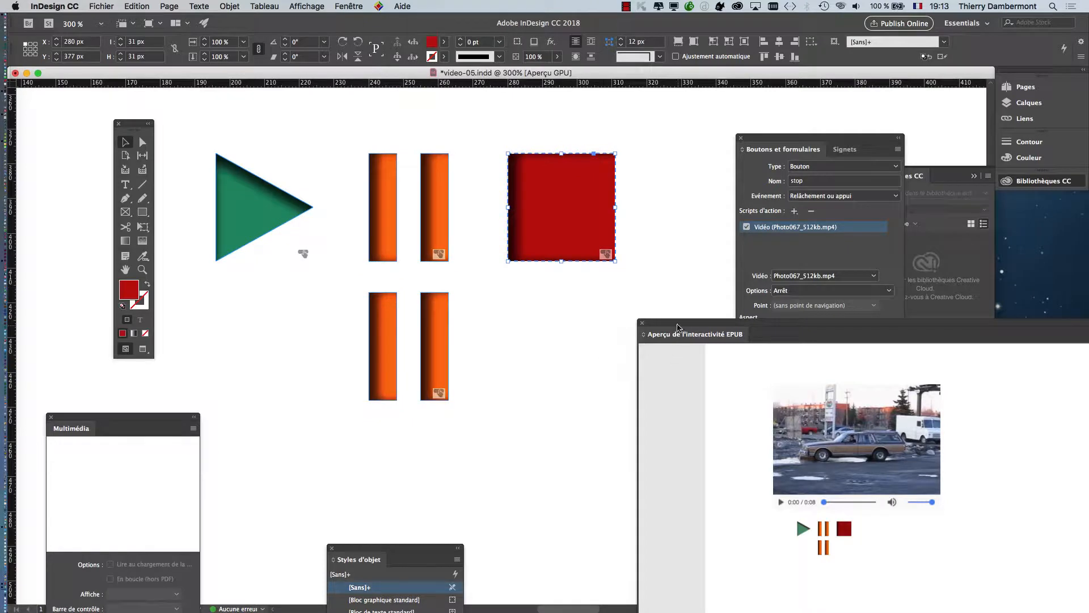
{"action": "left_click_drag", "start_coordinate": [678, 328], "coordinate": [681, 146]}
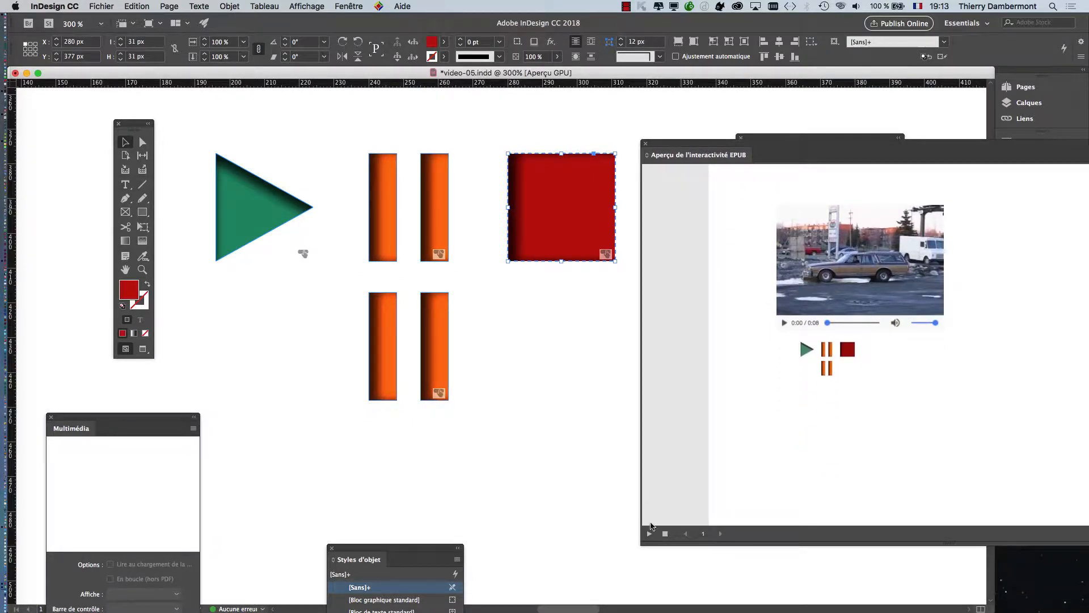
Step: Replay the EPUB preview, start and stop the video once more with the green and red buttons, and close the preview
{"action": "left_click", "coordinate": [649, 533]}
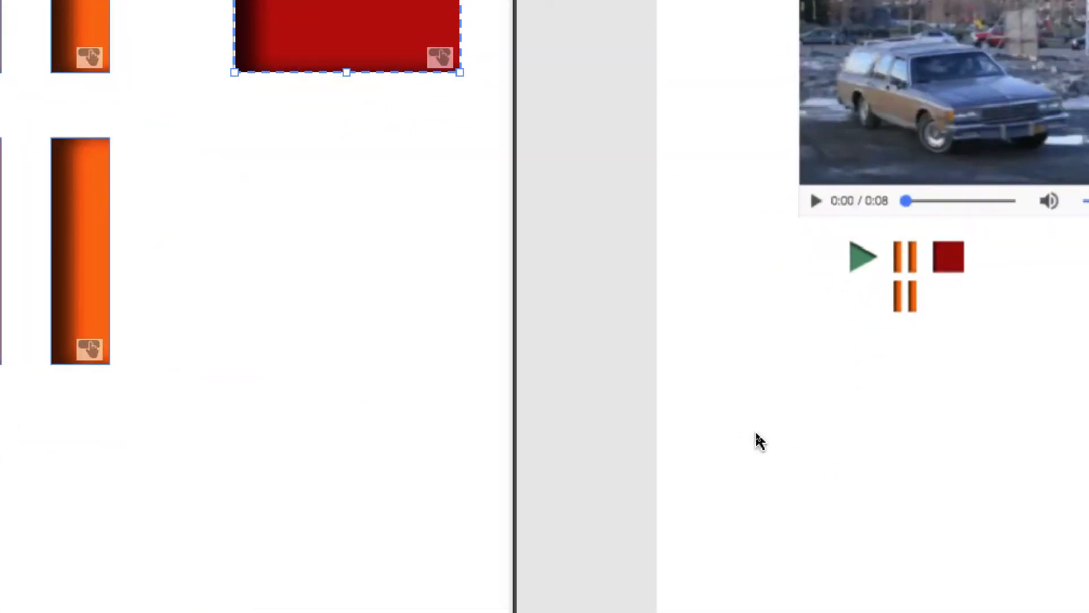
{"action": "left_click", "coordinate": [861, 260]}
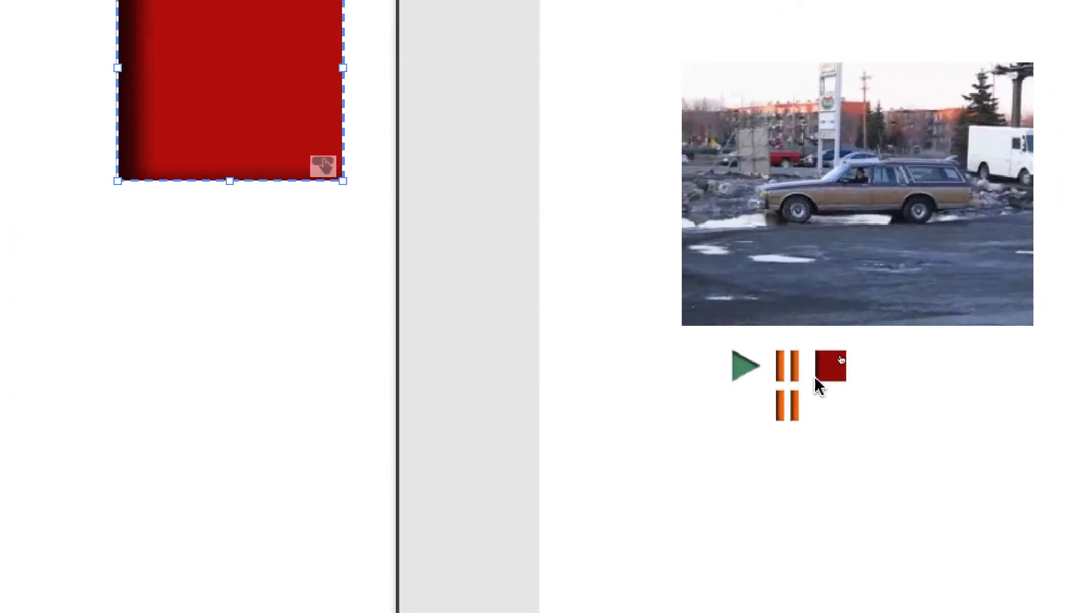
{"action": "left_click", "coordinate": [833, 374]}
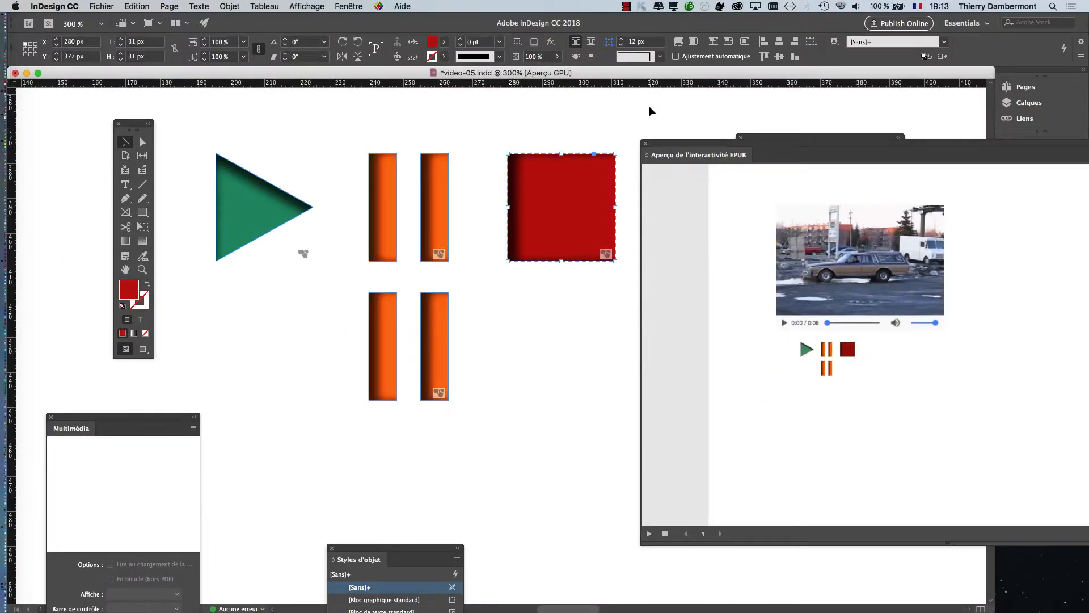
{"action": "left_click", "coordinate": [645, 144]}
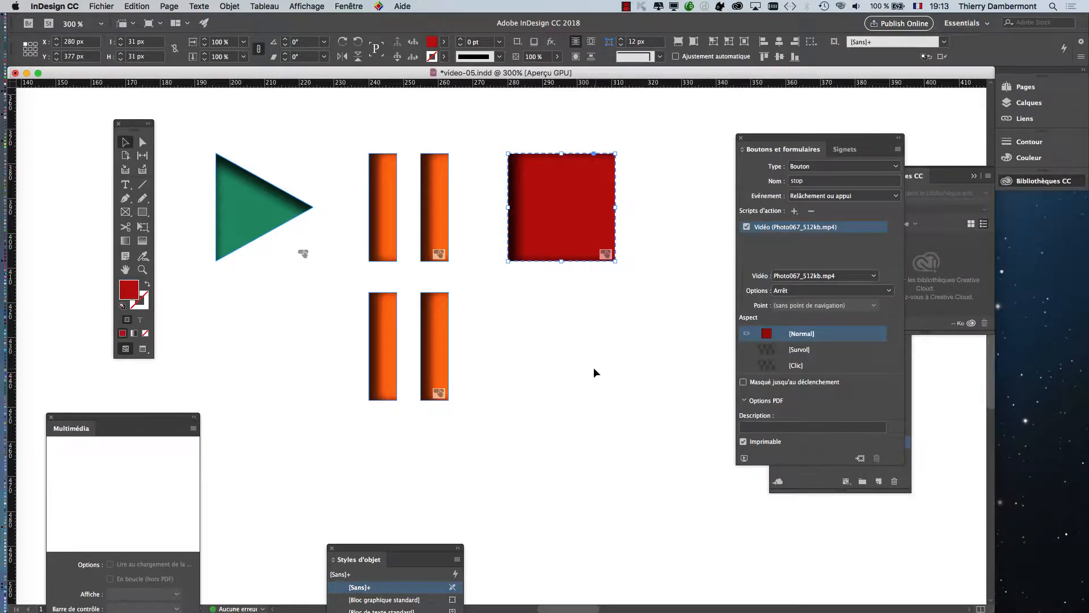
Step: Rename the button made of the upper pair of orange bars as pause (pause)
{"action": "left_click_drag", "start_coordinate": [584, 370], "coordinate": [569, 390]}
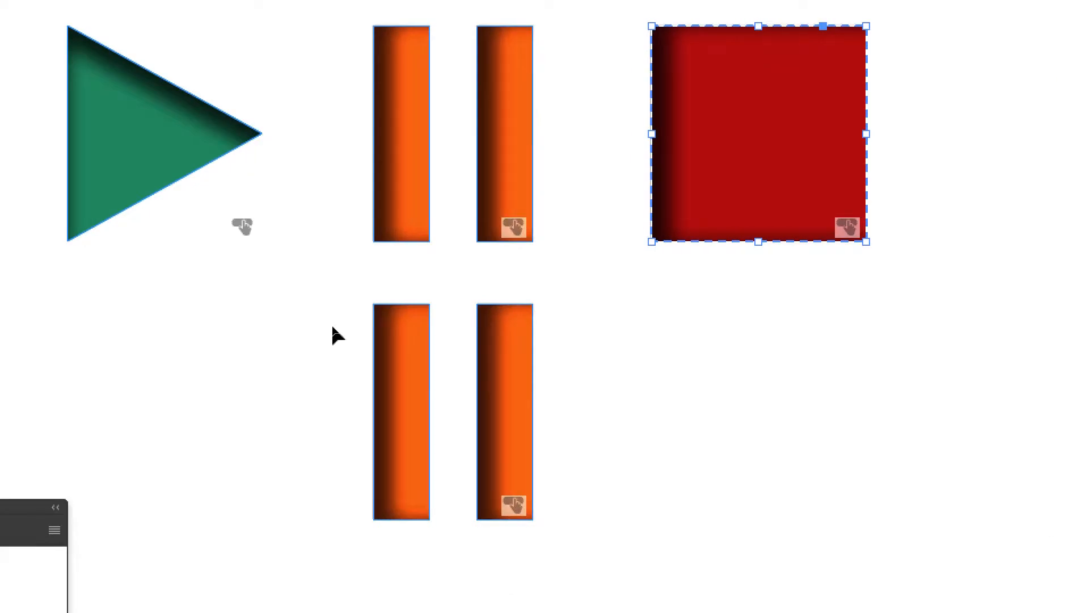
{"action": "left_click", "coordinate": [386, 166]}
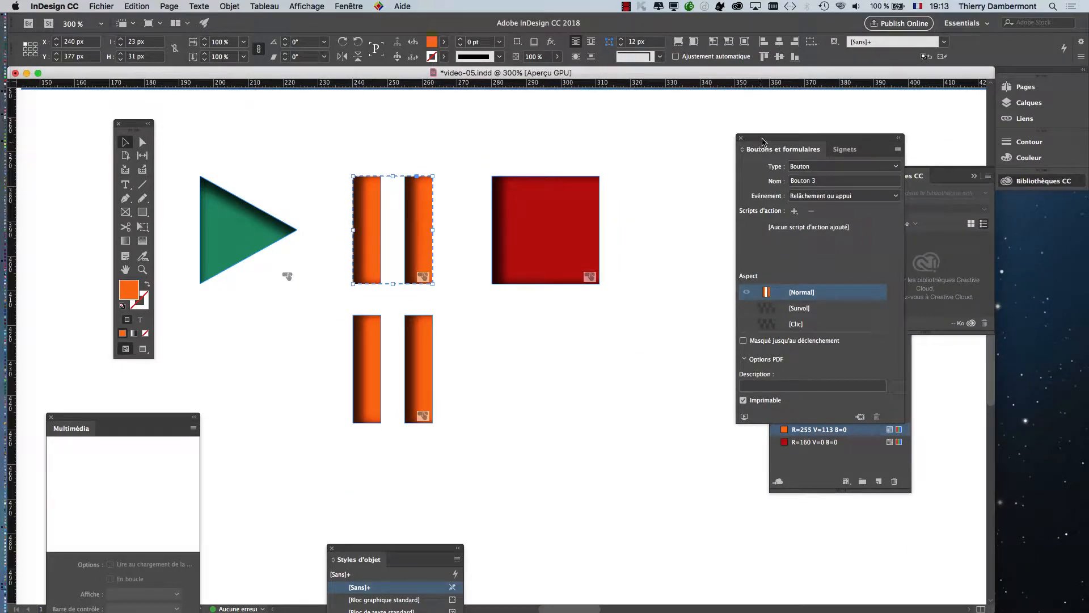
{"action": "left_click_drag", "start_coordinate": [763, 141], "coordinate": [594, 119]}
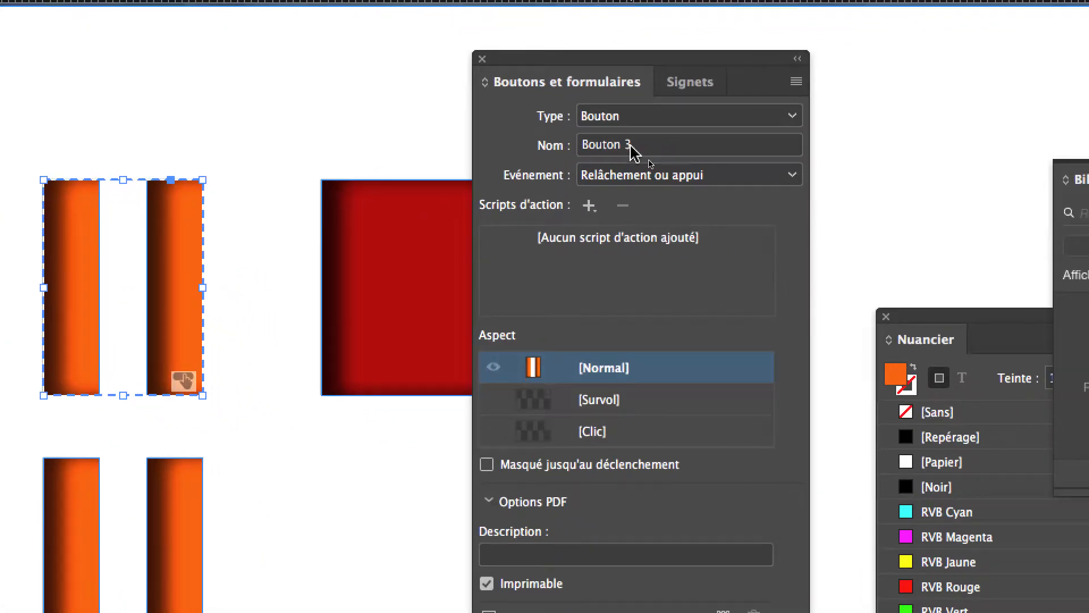
{"action": "left_click_drag", "start_coordinate": [653, 165], "coordinate": [590, 145]}
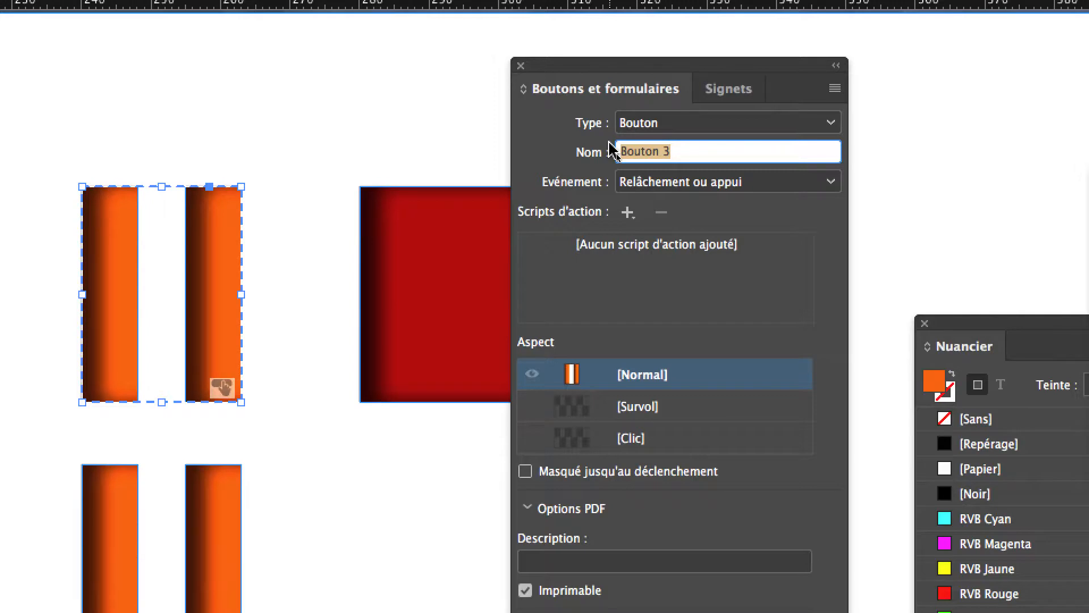
{"action": "type", "text": "pause (pause"}
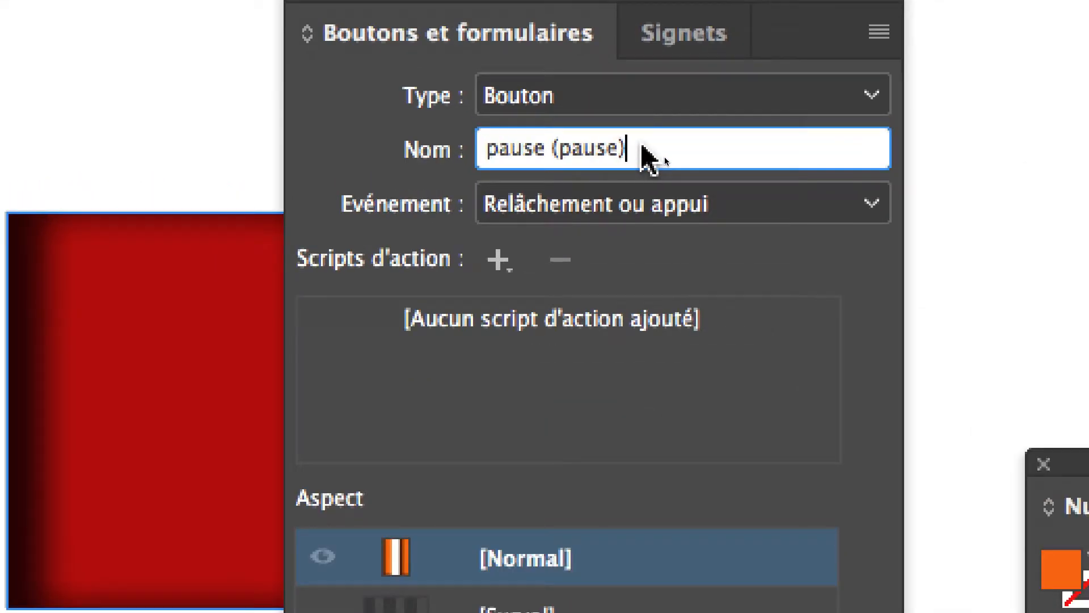
{"action": "left_click_drag", "start_coordinate": [642, 149], "coordinate": [487, 149]}
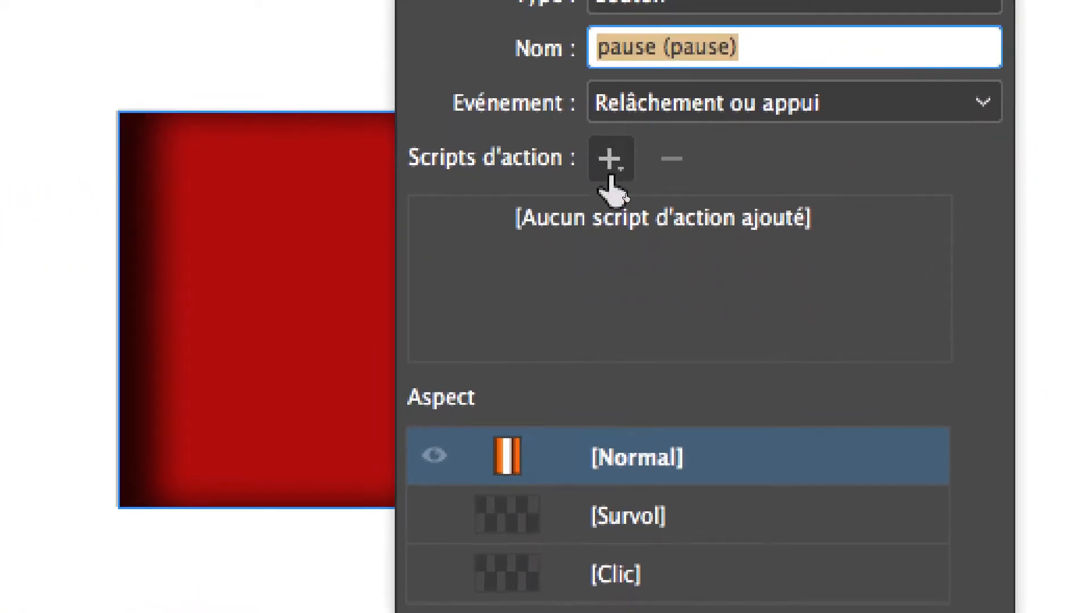
Step: Give the upper orange button a video action for Photo067_512kb.mp4 with the Pause option
{"action": "left_click", "coordinate": [610, 176]}
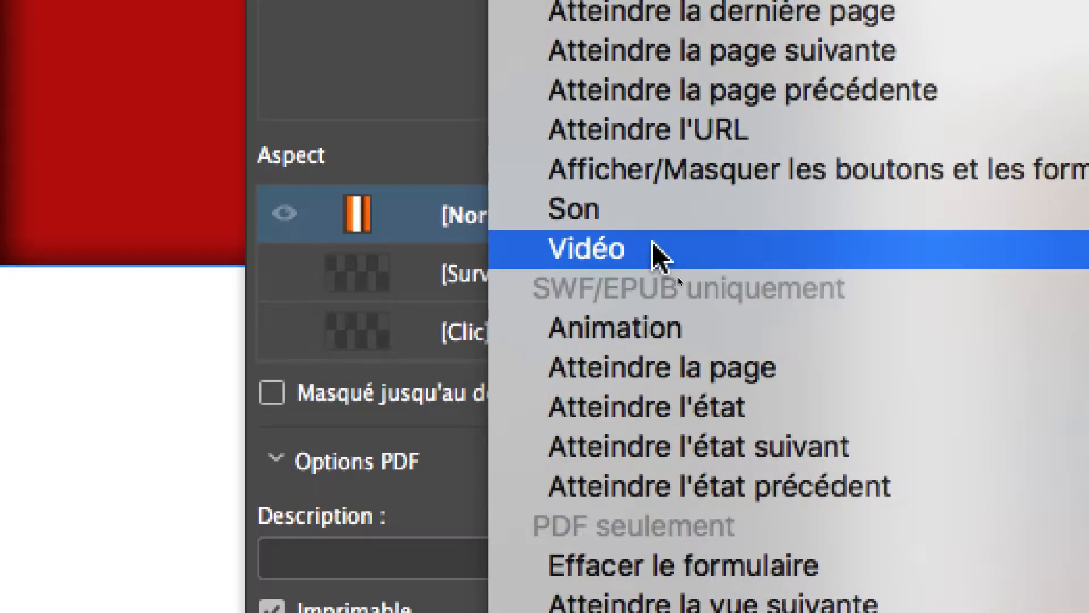
{"action": "left_click", "coordinate": [652, 243]}
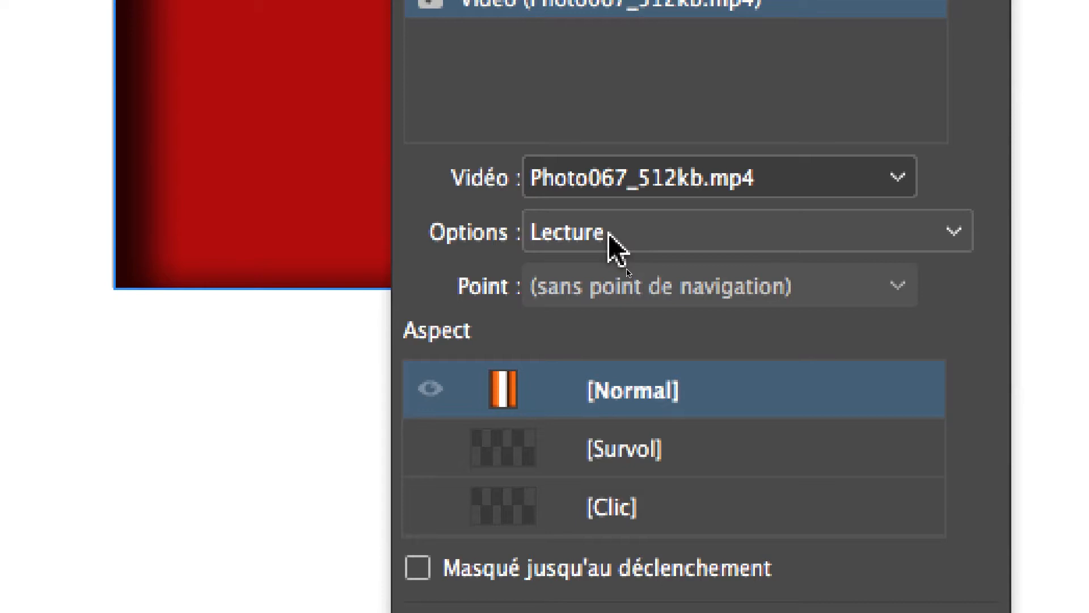
{"action": "left_click", "coordinate": [609, 234]}
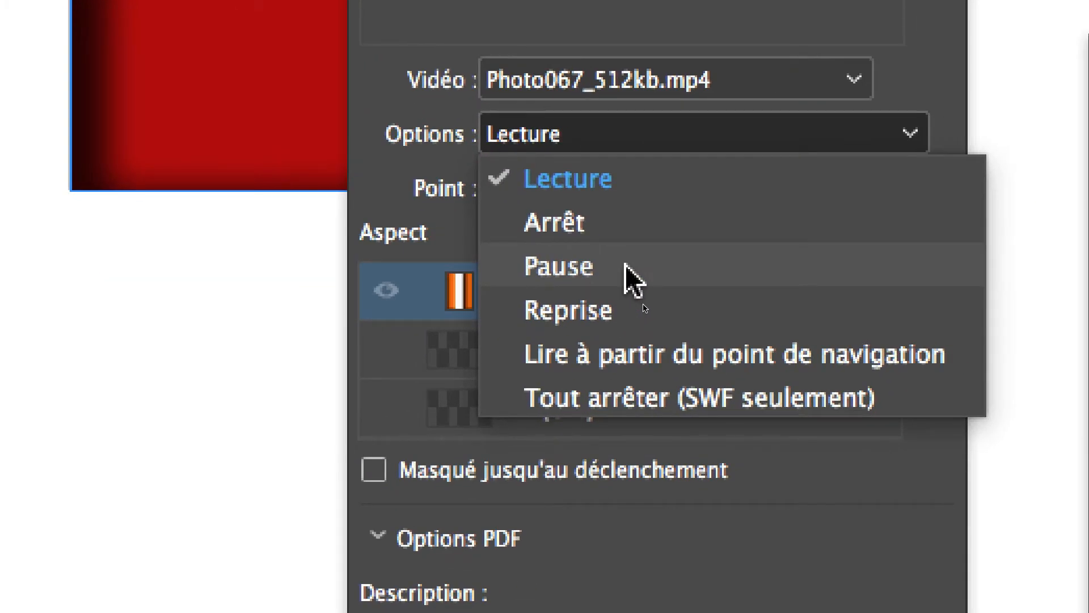
{"action": "left_click", "coordinate": [626, 266]}
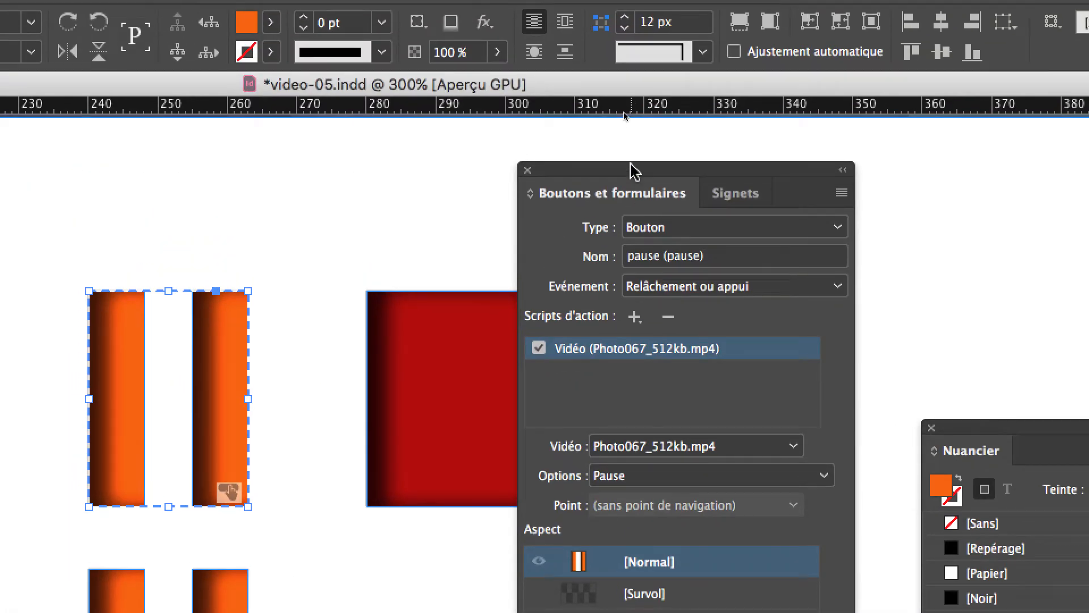
{"action": "left_click_drag", "start_coordinate": [631, 167], "coordinate": [558, 163]}
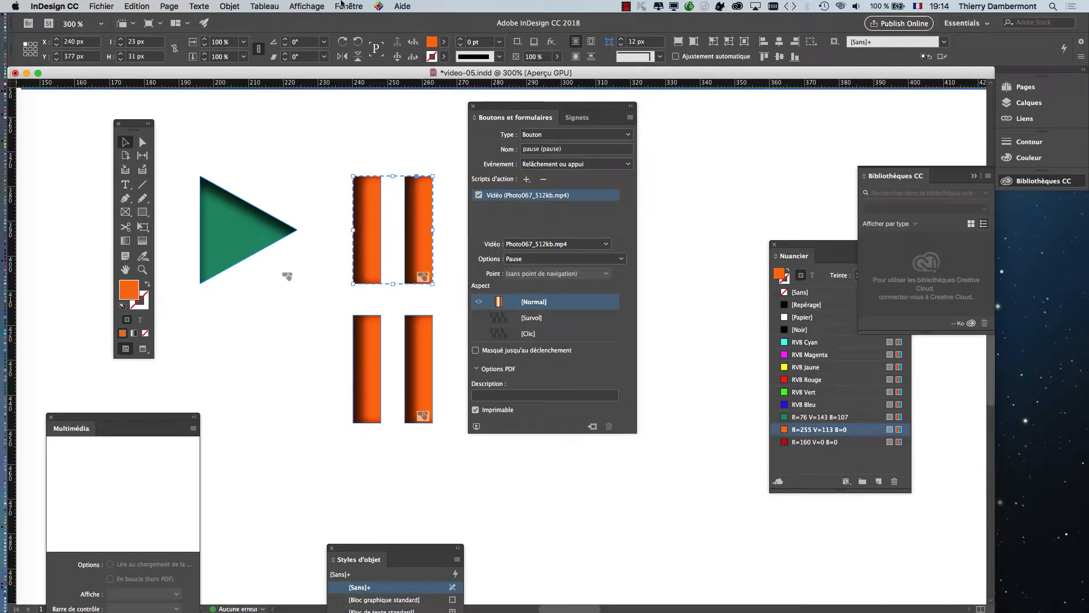
Step: Open the EPUB interactivity preview, reposition it beside the button artwork and enlarge it enough to show the page
{"action": "left_click", "coordinate": [344, 6]}
{"action": "mouse_move", "coordinate": [418, 199]}
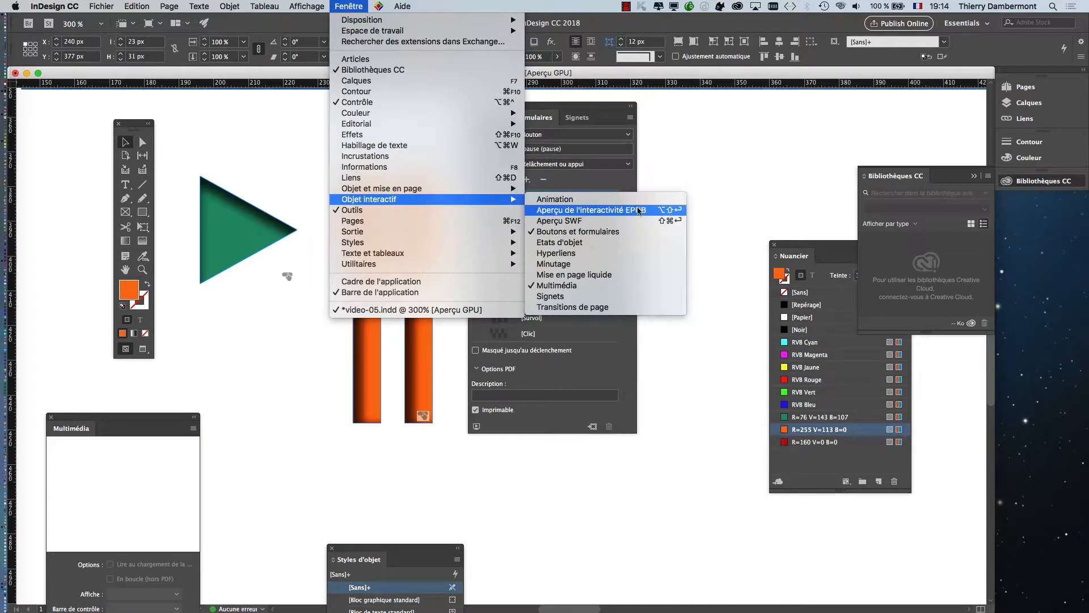
{"action": "left_click", "coordinate": [638, 210]}
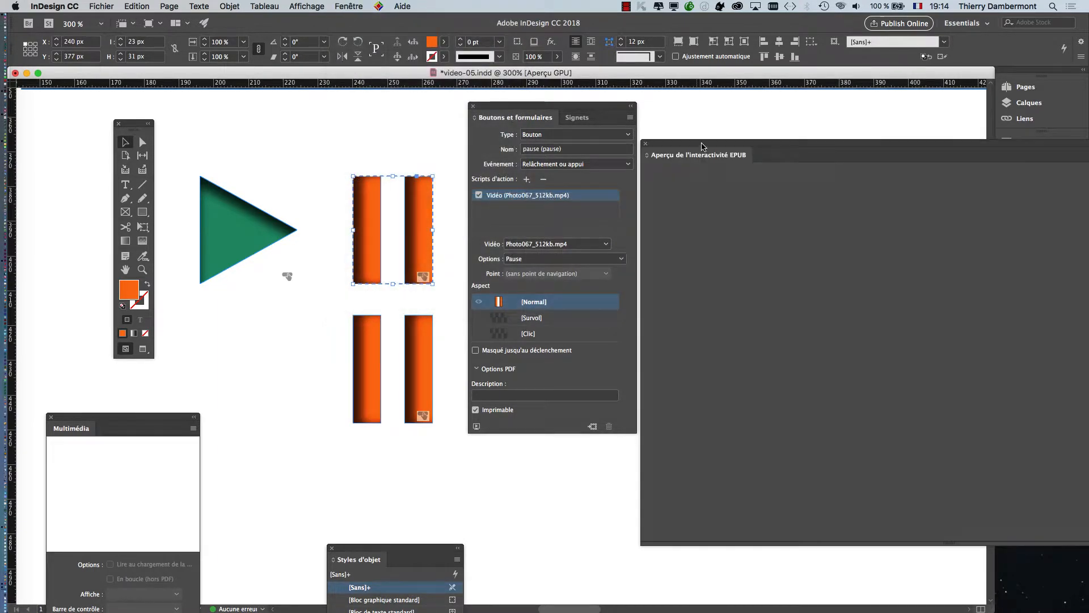
{"action": "left_click_drag", "start_coordinate": [702, 146], "coordinate": [460, 133]}
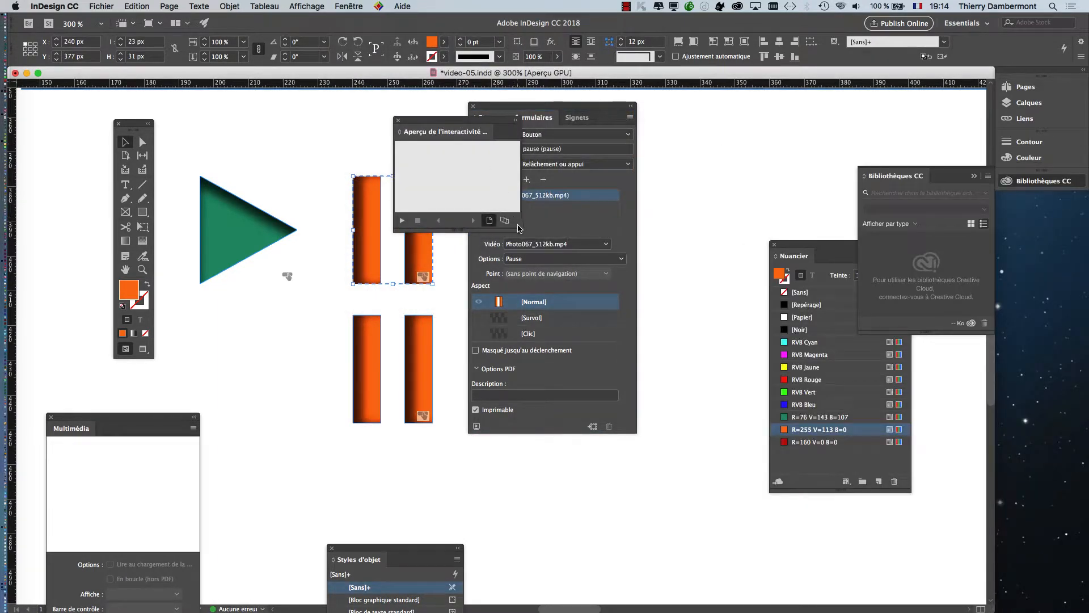
{"action": "left_click_drag", "start_coordinate": [520, 230], "coordinate": [948, 527]}
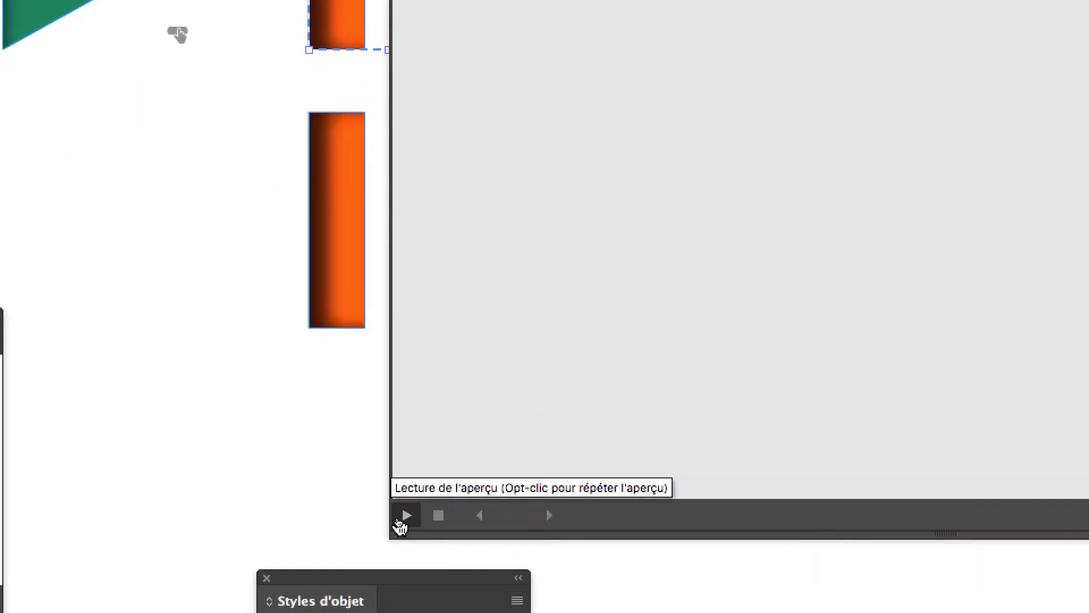
Step: Run the EPUB preview and test the video by repeatedly starting it with the green triangle and pausing it with the upper orange button
{"action": "left_click", "coordinate": [403, 517]}
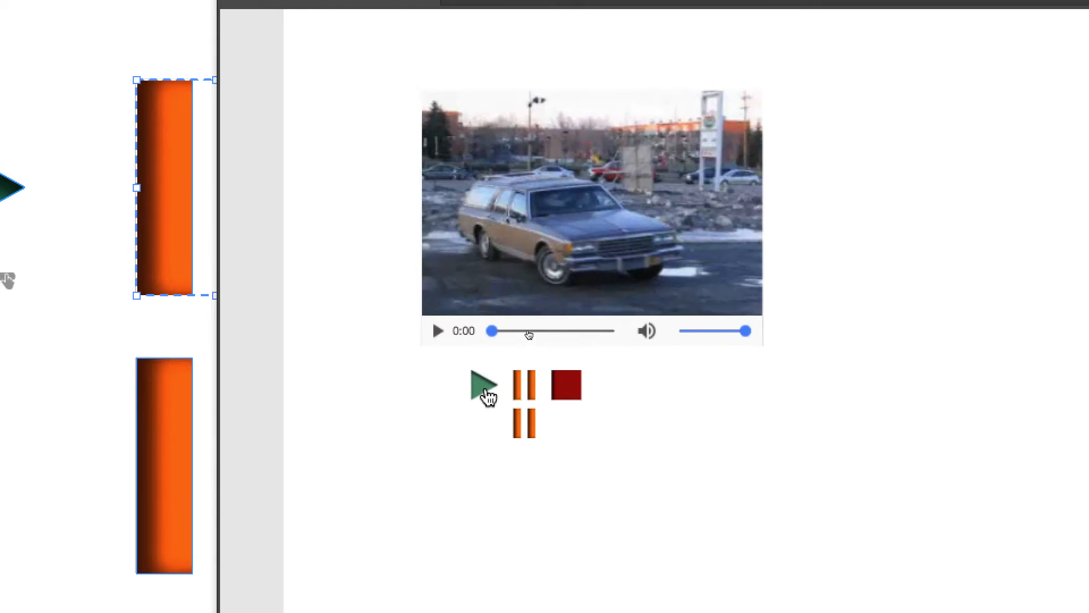
{"action": "left_click", "coordinate": [656, 141]}
{"action": "left_click", "coordinate": [502, 394]}
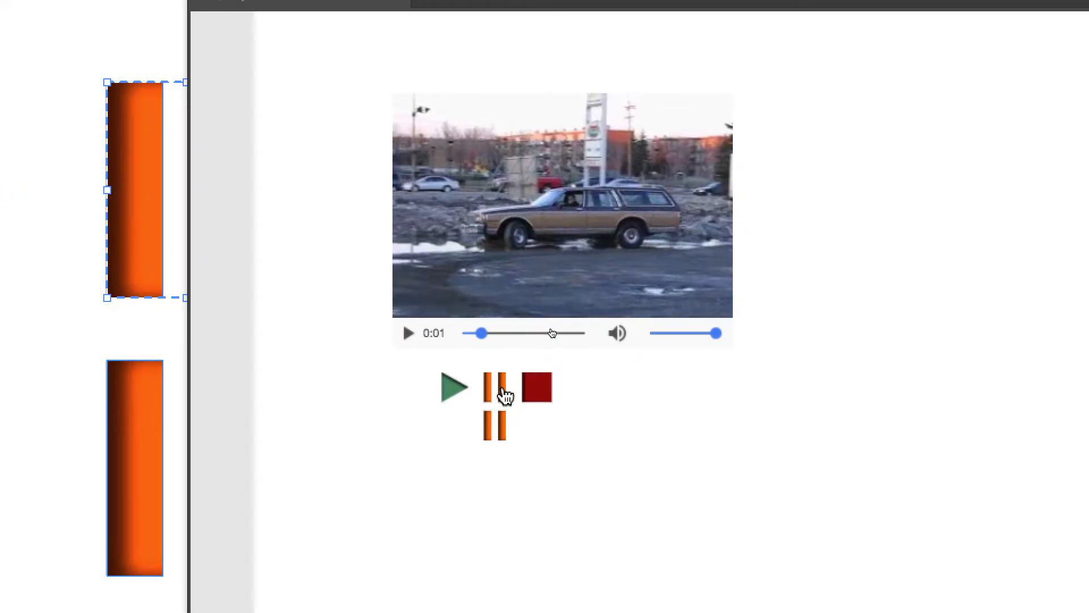
{"action": "left_click", "coordinate": [461, 389]}
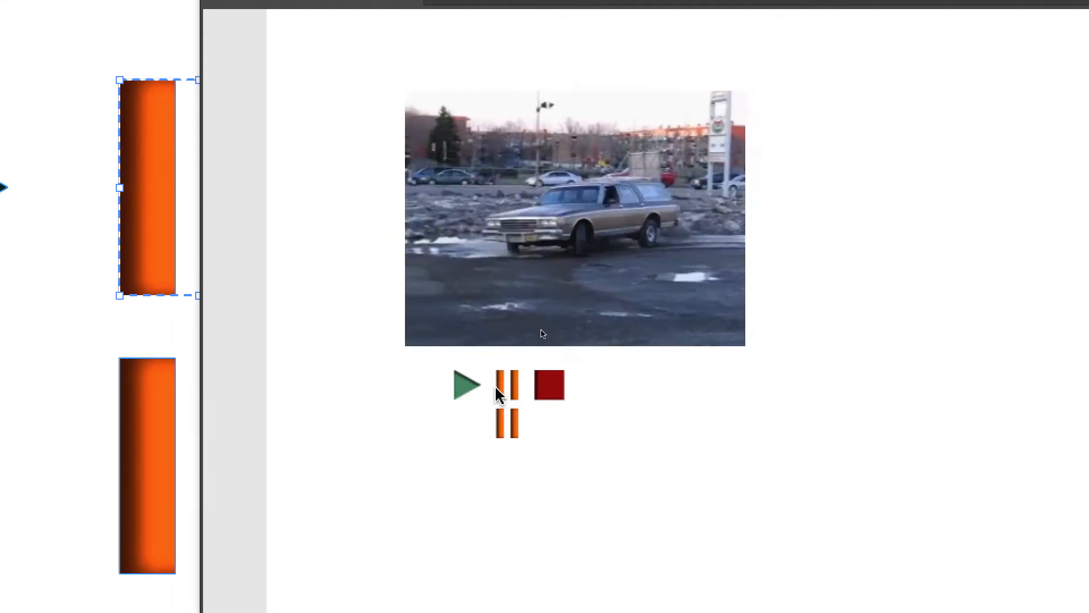
{"action": "left_click", "coordinate": [526, 394]}
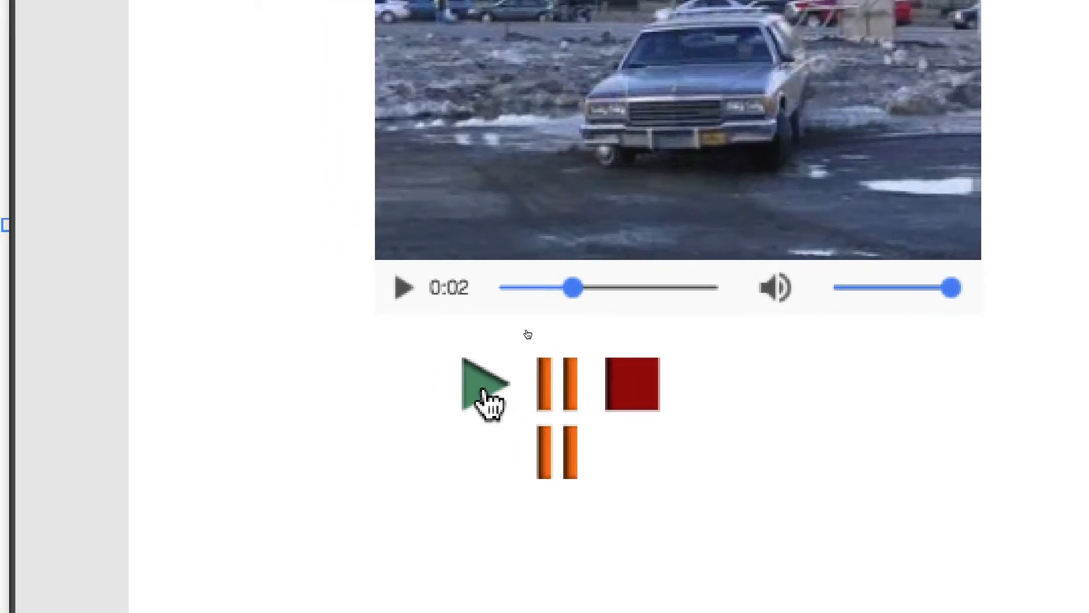
{"action": "left_click", "coordinate": [489, 400]}
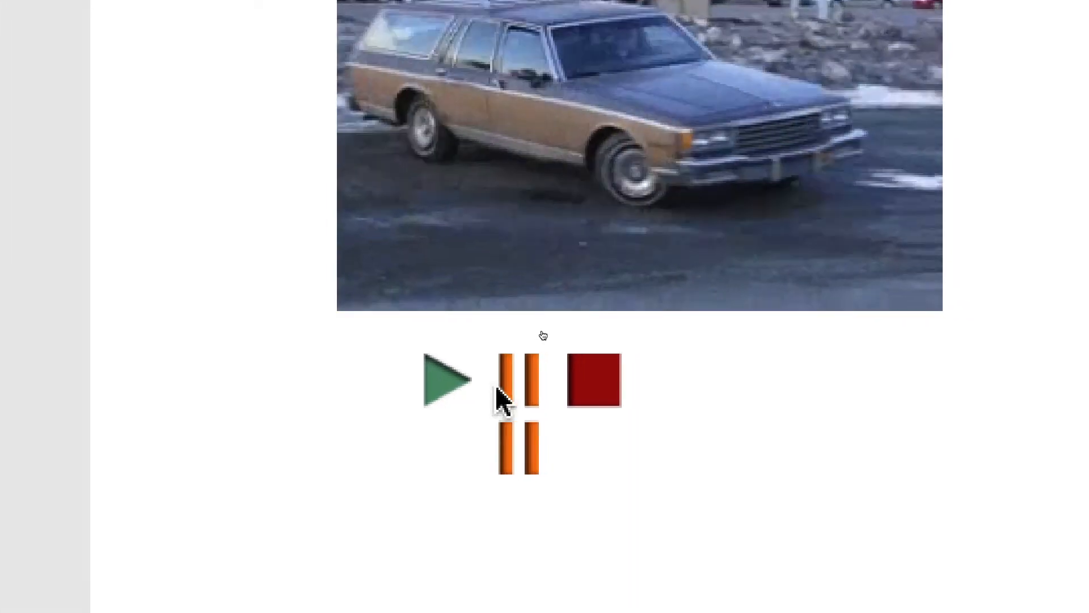
{"action": "left_click", "coordinate": [555, 400]}
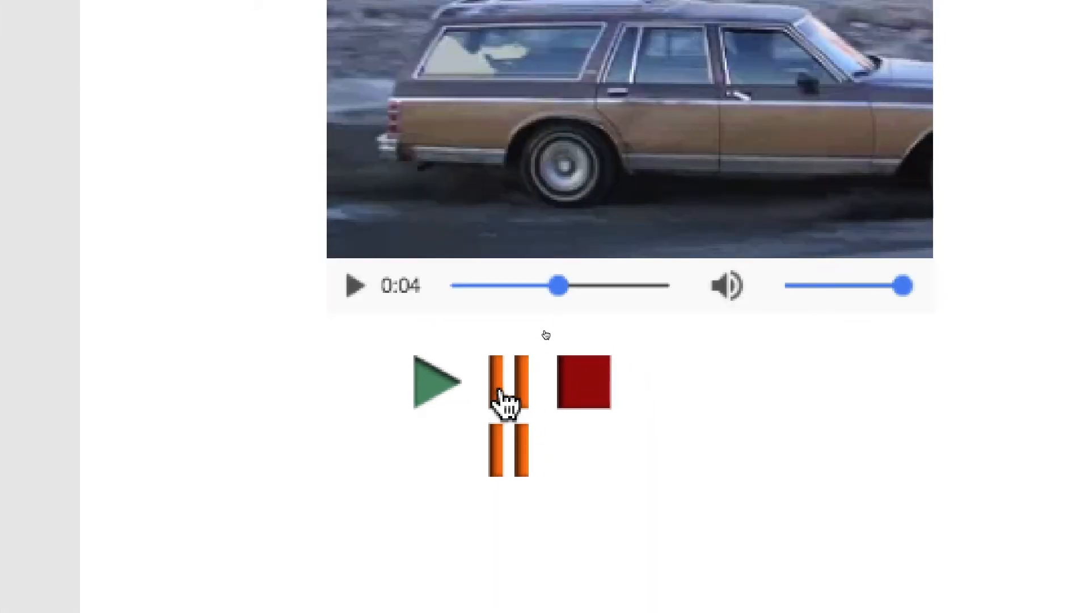
{"action": "left_click", "coordinate": [443, 400]}
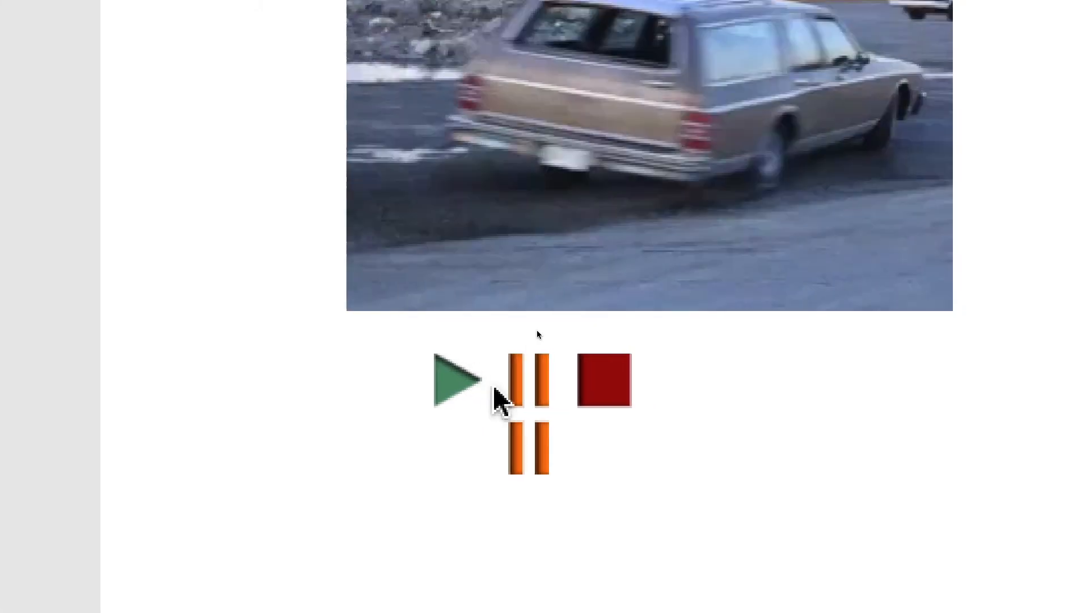
{"action": "left_click", "coordinate": [512, 395]}
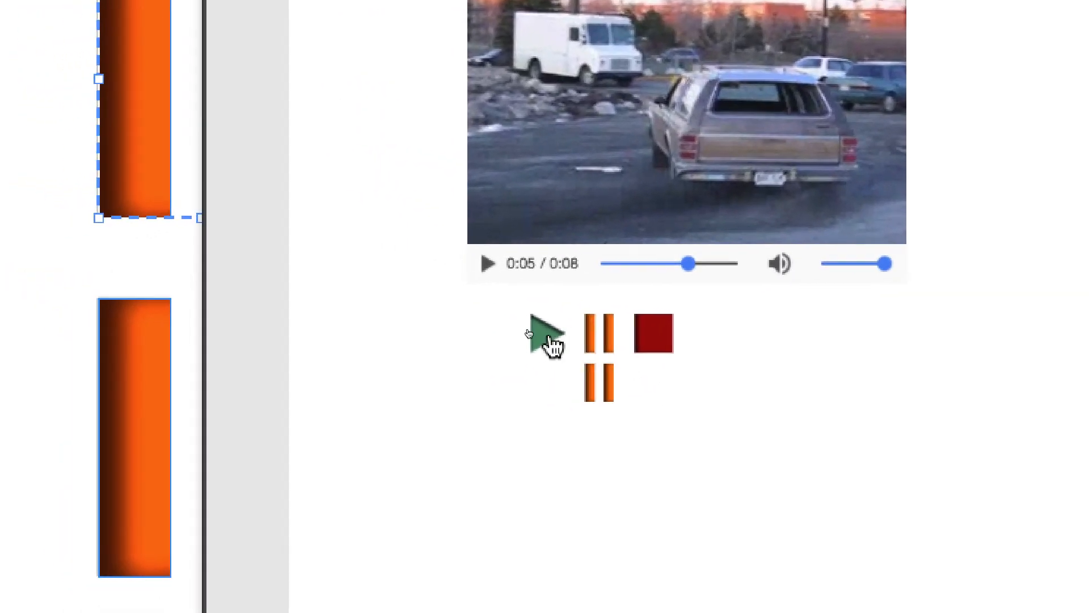
{"action": "left_click", "coordinate": [550, 344]}
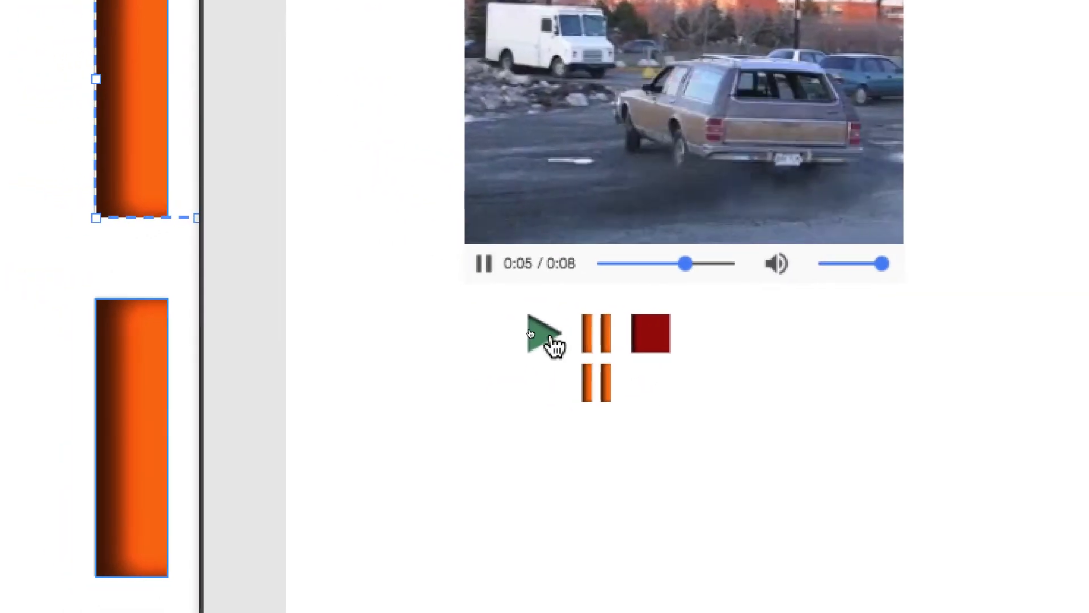
{"action": "left_click", "coordinate": [598, 348]}
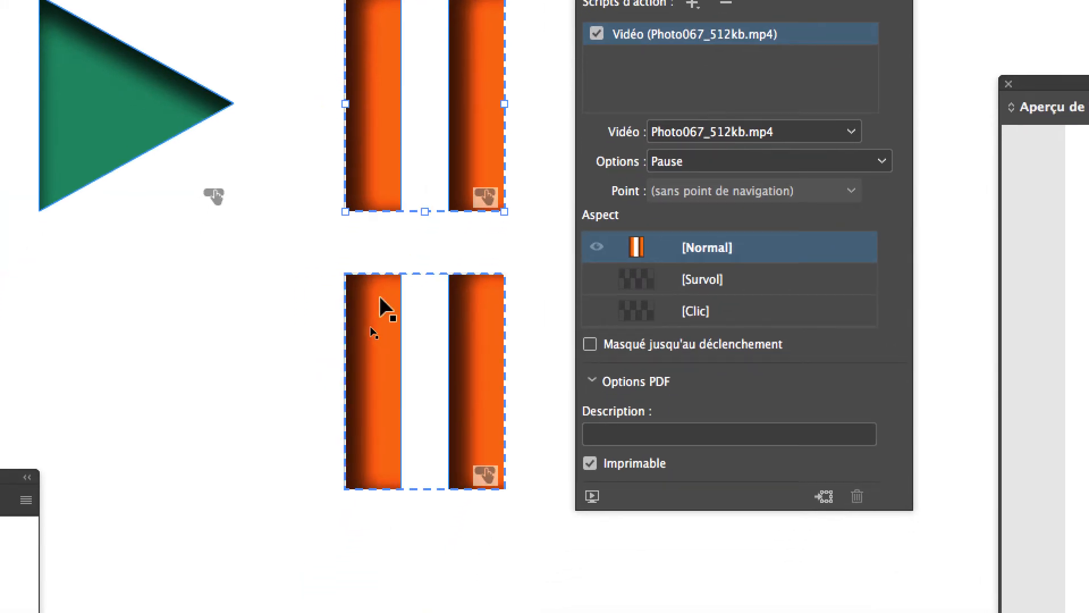
Step: Rename the button made of the lower pair of orange bars as pause (reprise)
{"action": "left_click", "coordinate": [335, 434]}
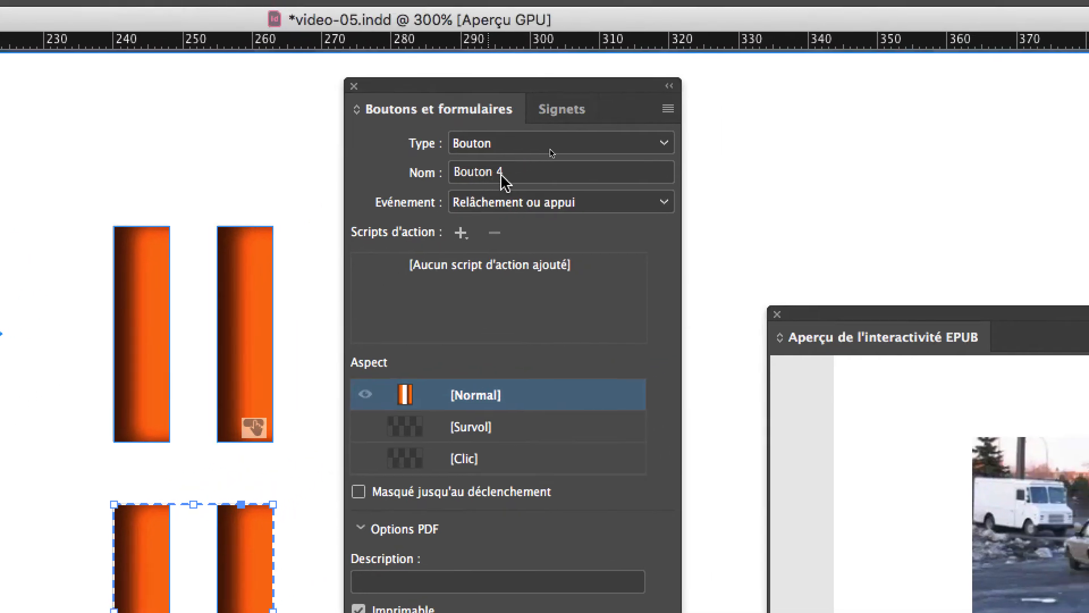
{"action": "left_click_drag", "start_coordinate": [505, 181], "coordinate": [431, 176]}
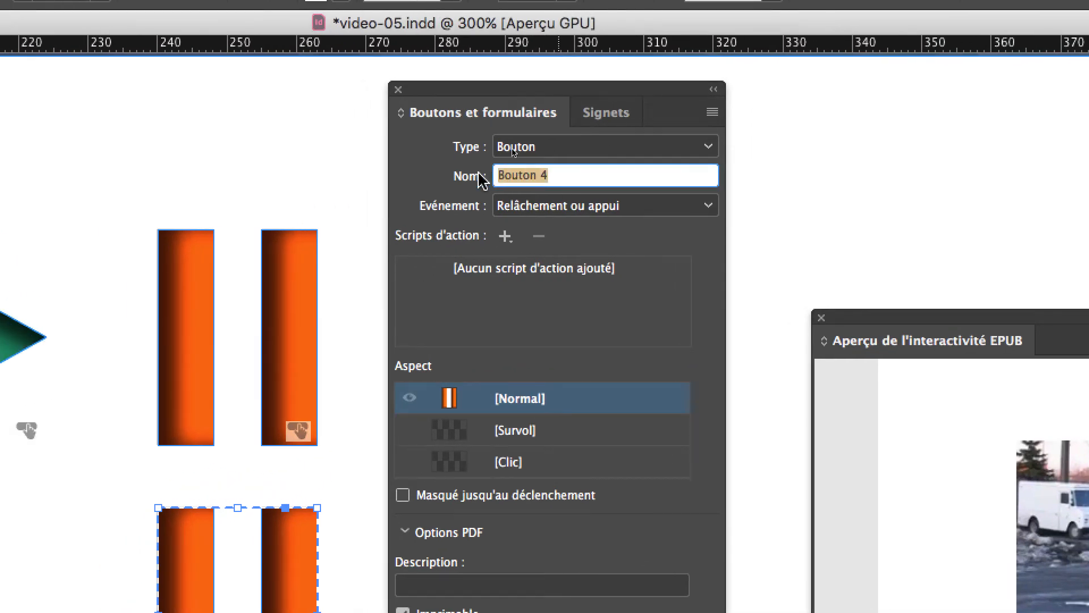
{"action": "type", "text": "pause (reprise)"}
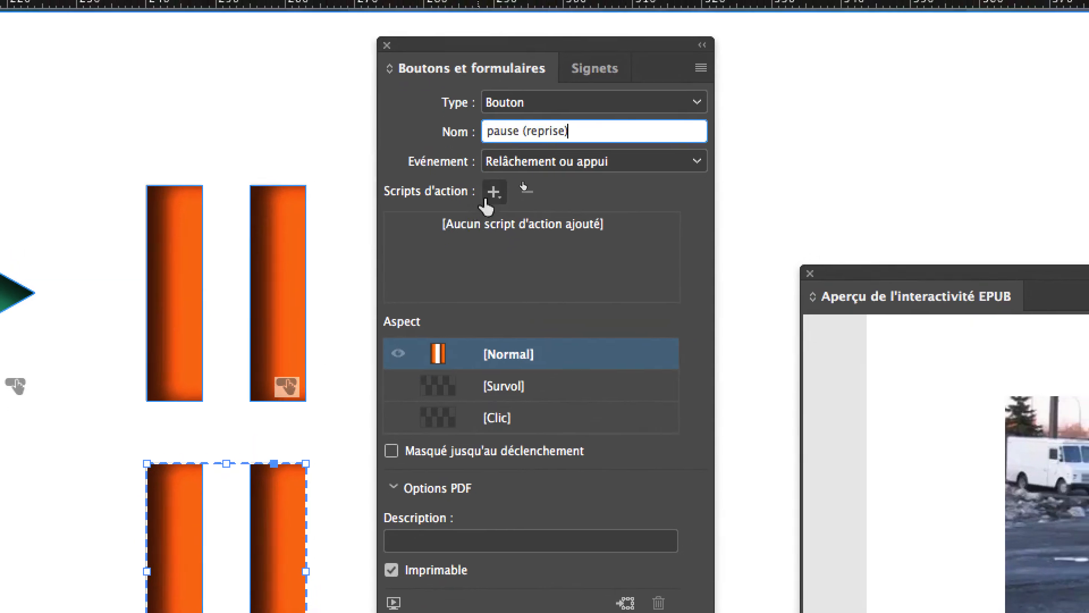
Step: Give the lower orange button a video action for Photo067_512kb.mp4 with the Reprise option
{"action": "left_click", "coordinate": [492, 193]}
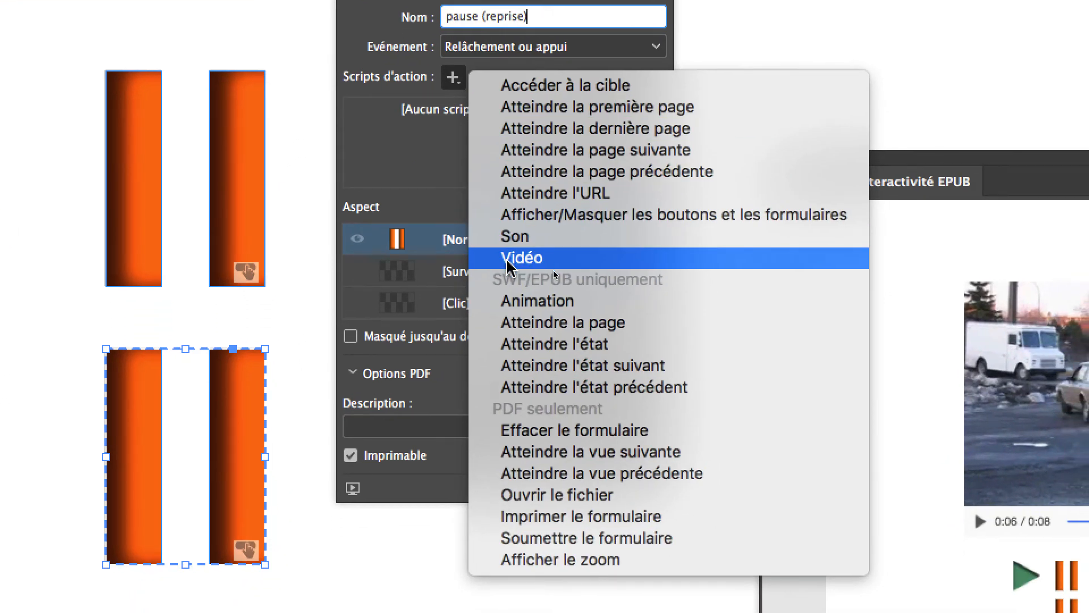
{"action": "left_click", "coordinate": [553, 269]}
{"action": "left_click", "coordinate": [481, 256]}
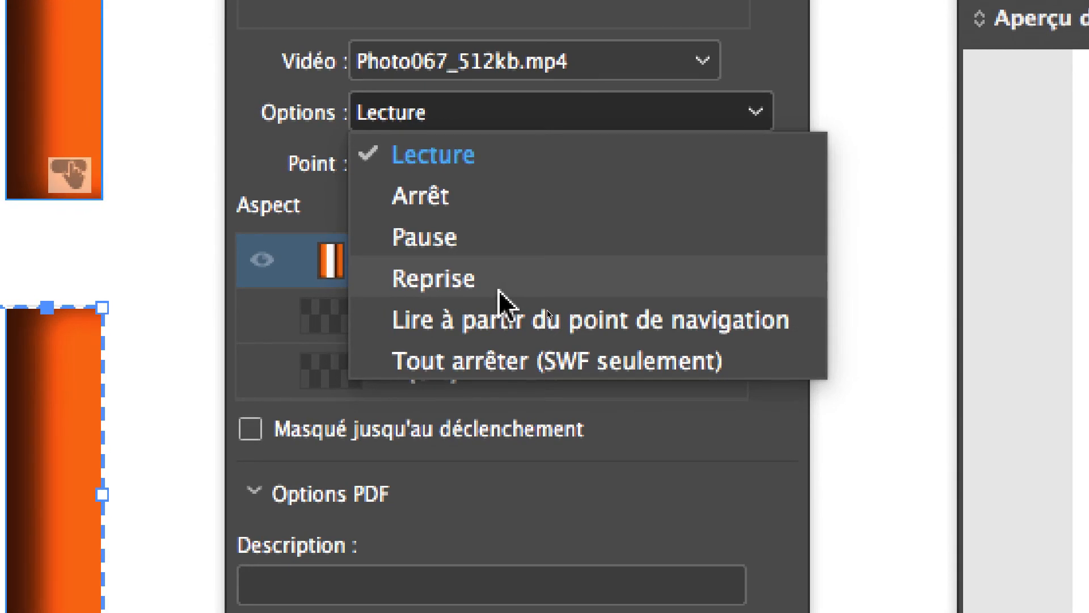
{"action": "left_click", "coordinate": [499, 291]}
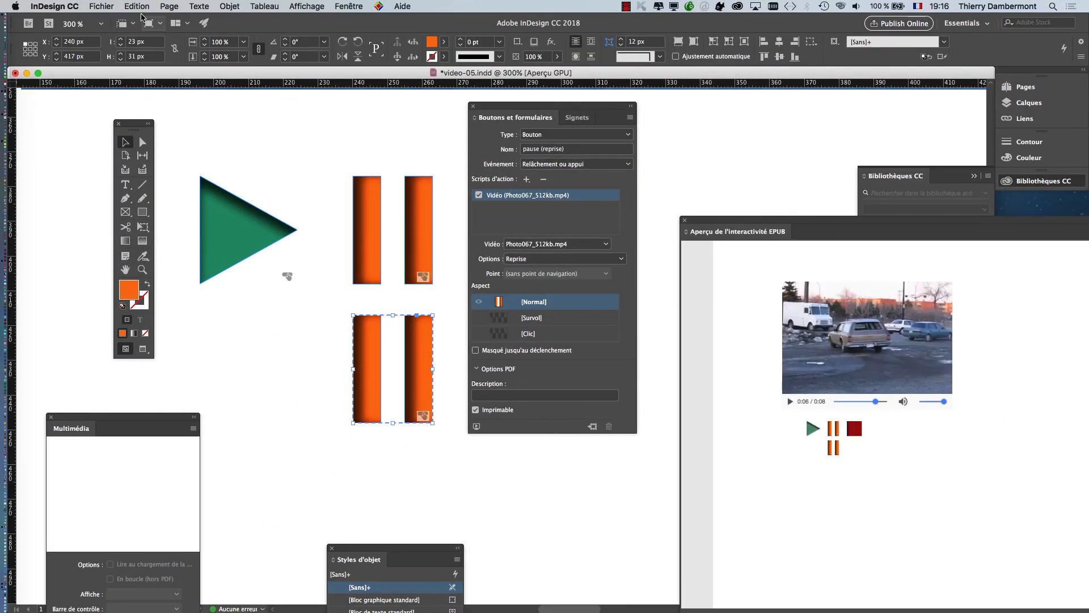
Step: Save a new version of the InDesign document in the CM 3 folder under the name video-06
{"action": "left_click", "coordinate": [102, 6]}
{"action": "left_click", "coordinate": [137, 91]}
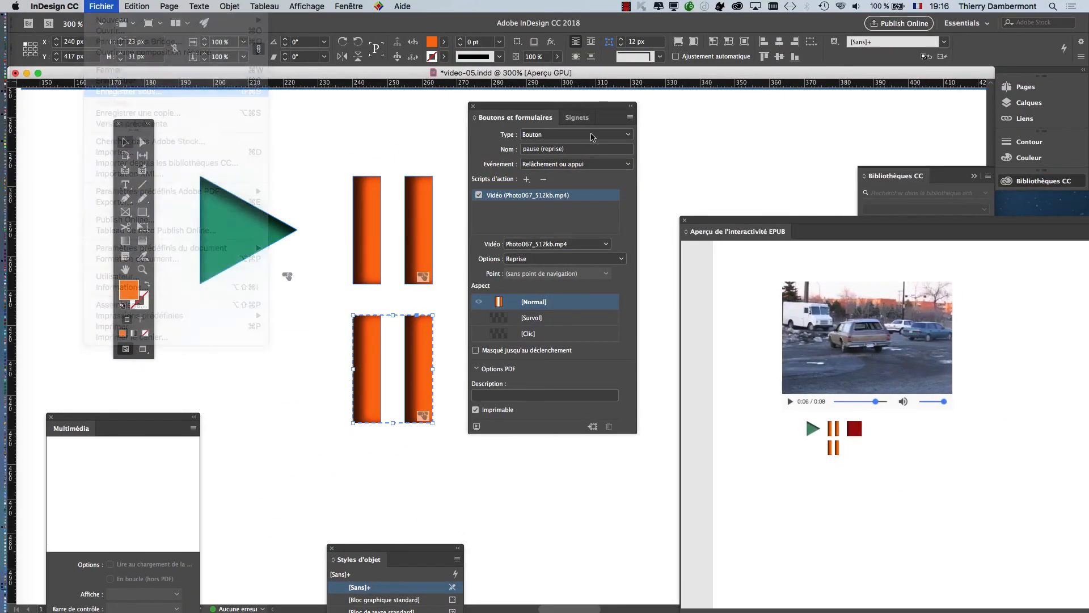
{"action": "type", "text": "video-06"}
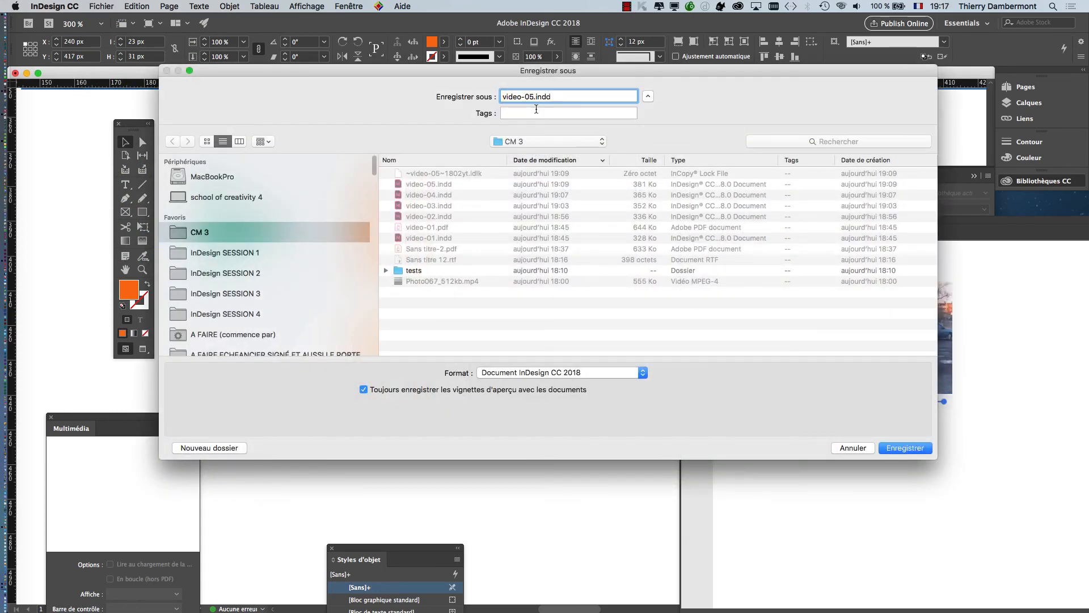